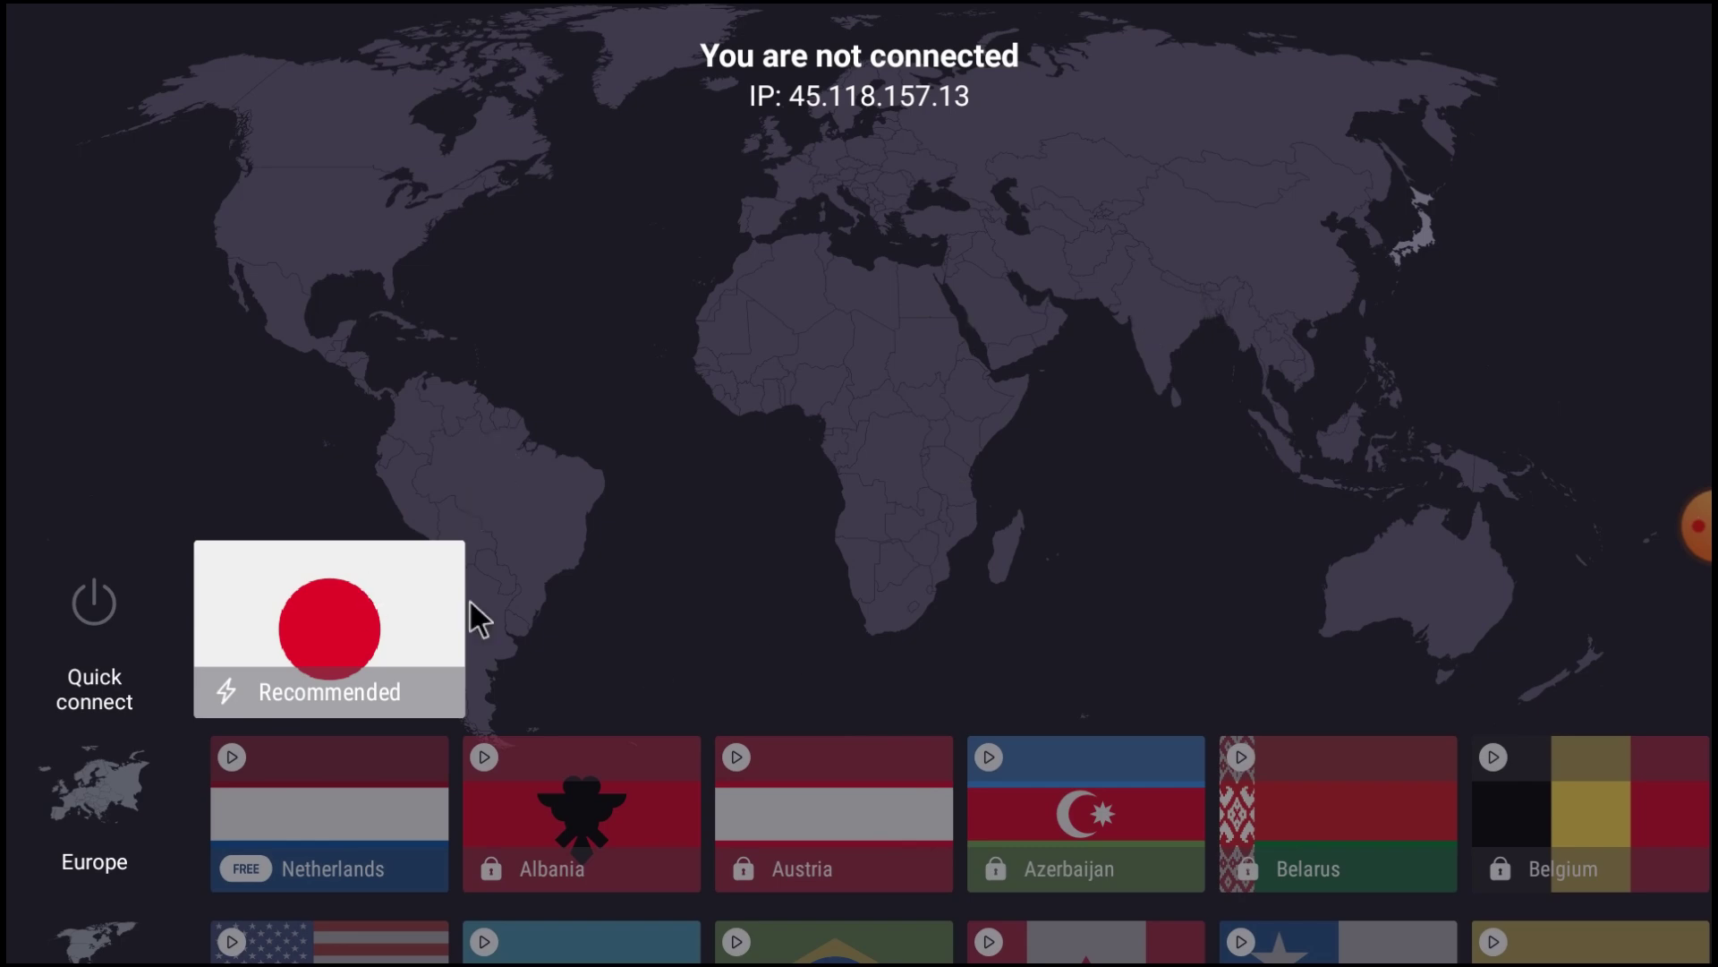
Step: Choose the recommended Japan server and accept the Android VPN connection request
scroll(770, 566, "down", 1)
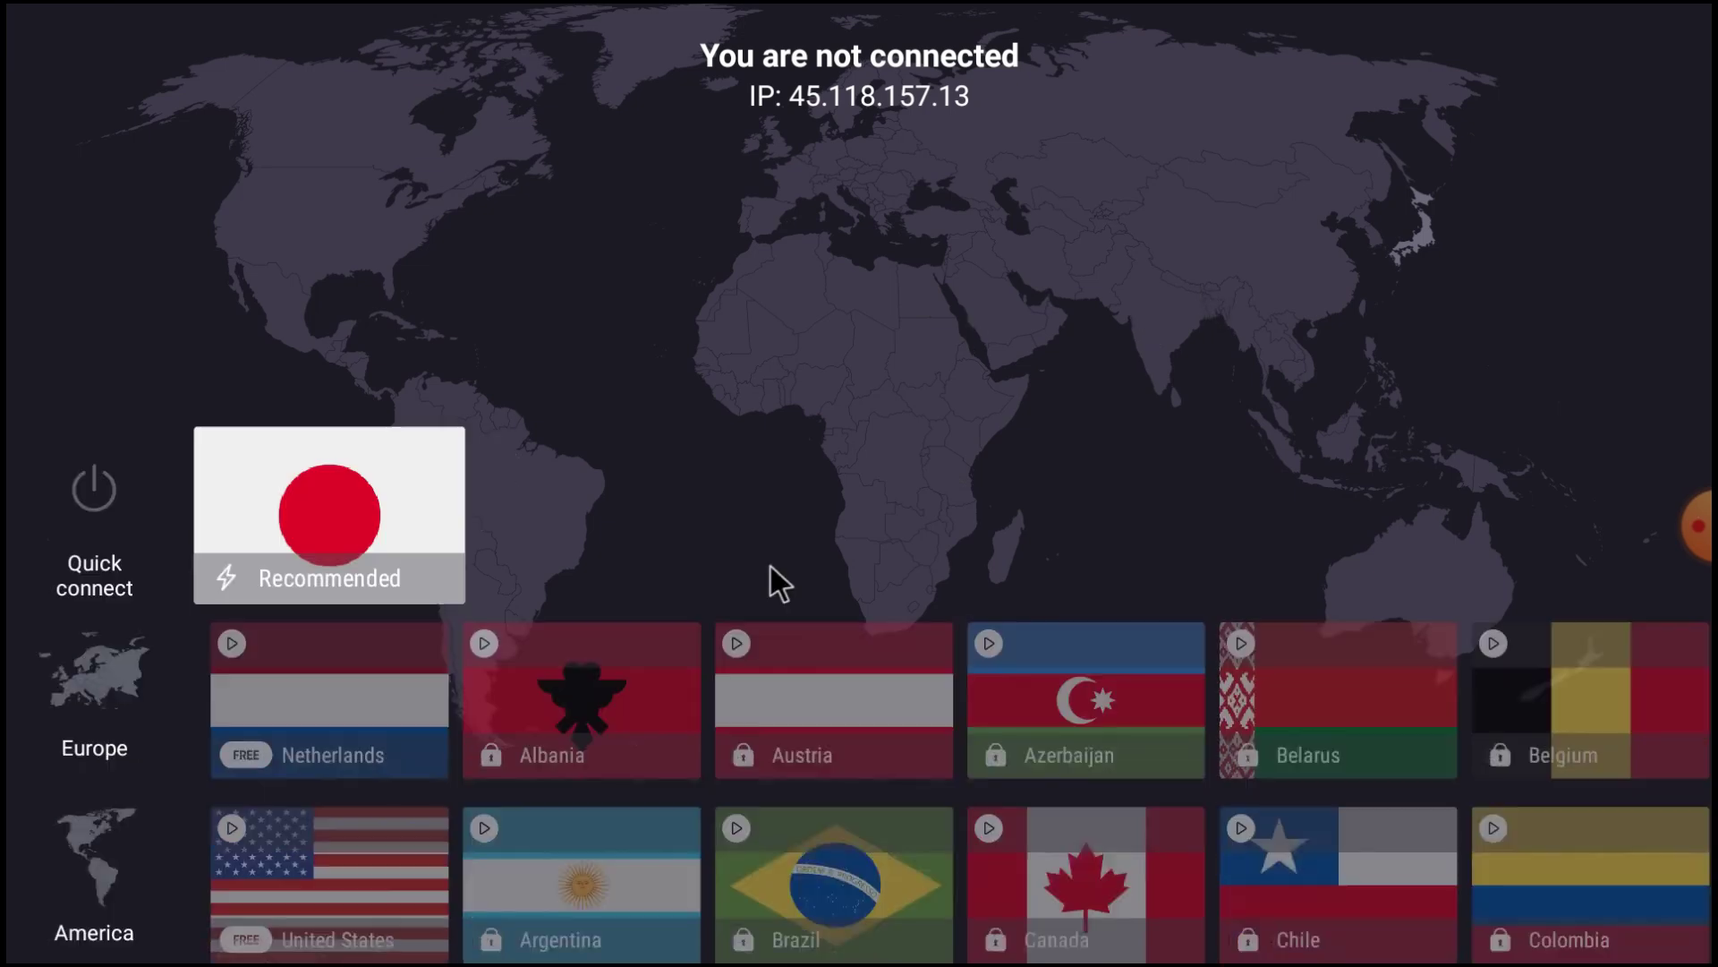
scroll(770, 563, "down", 5)
scroll(758, 568, "up", 6)
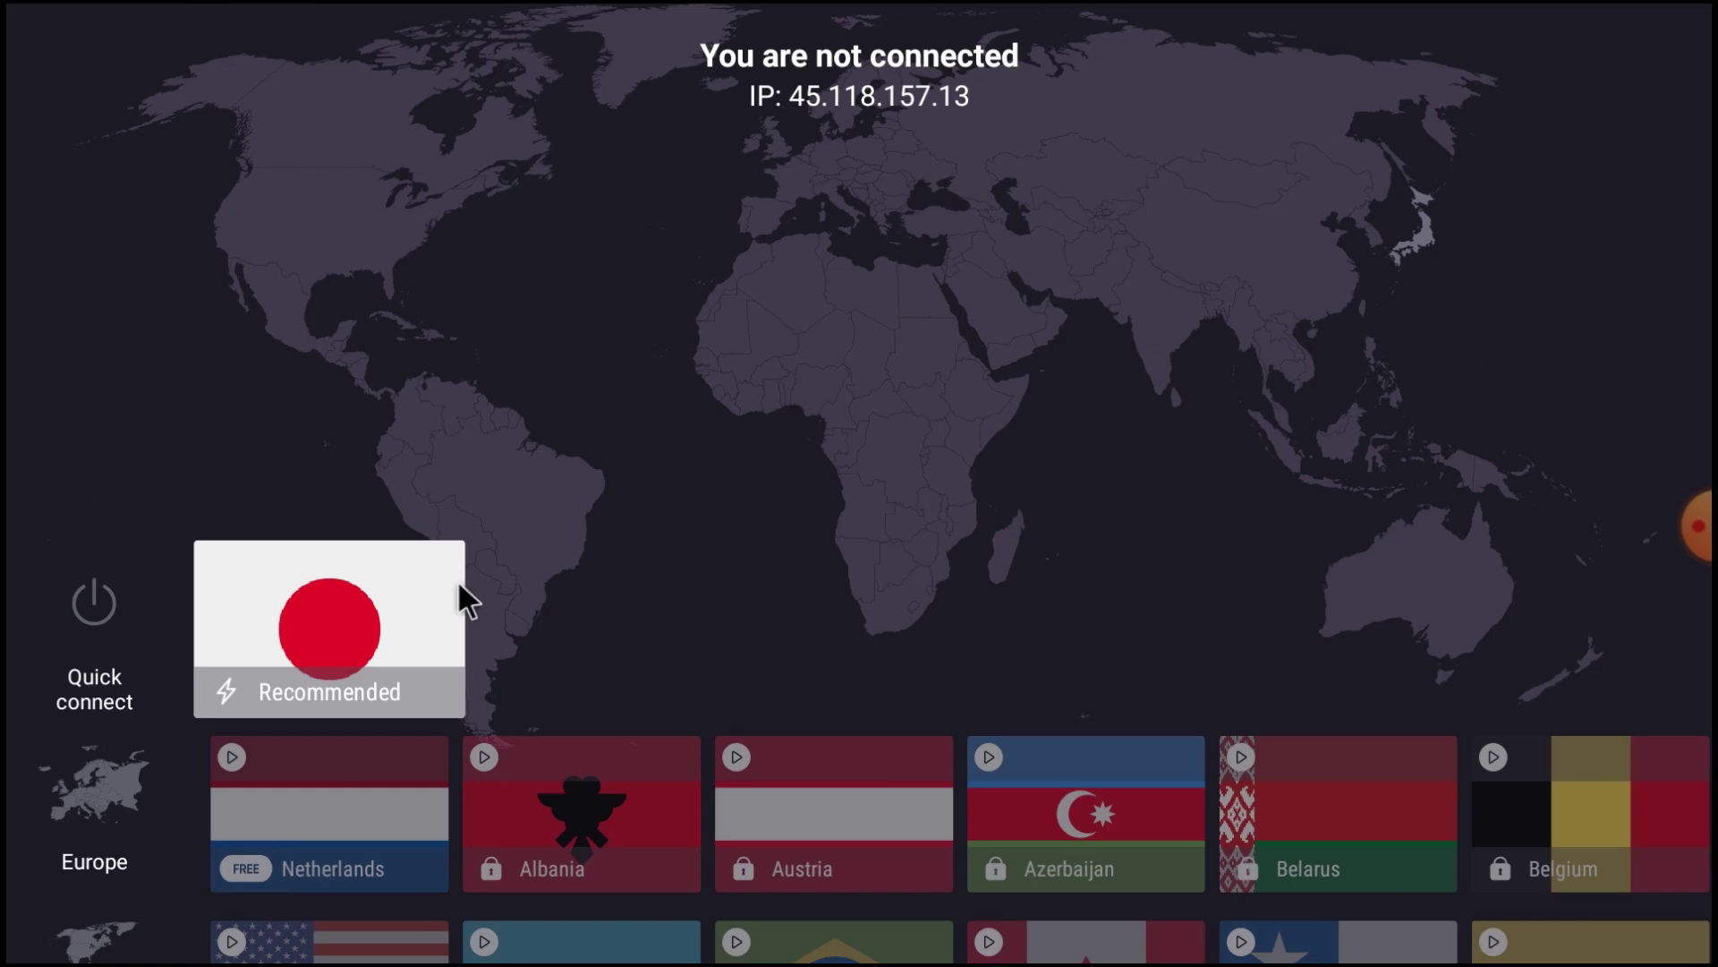
left_click(324, 619)
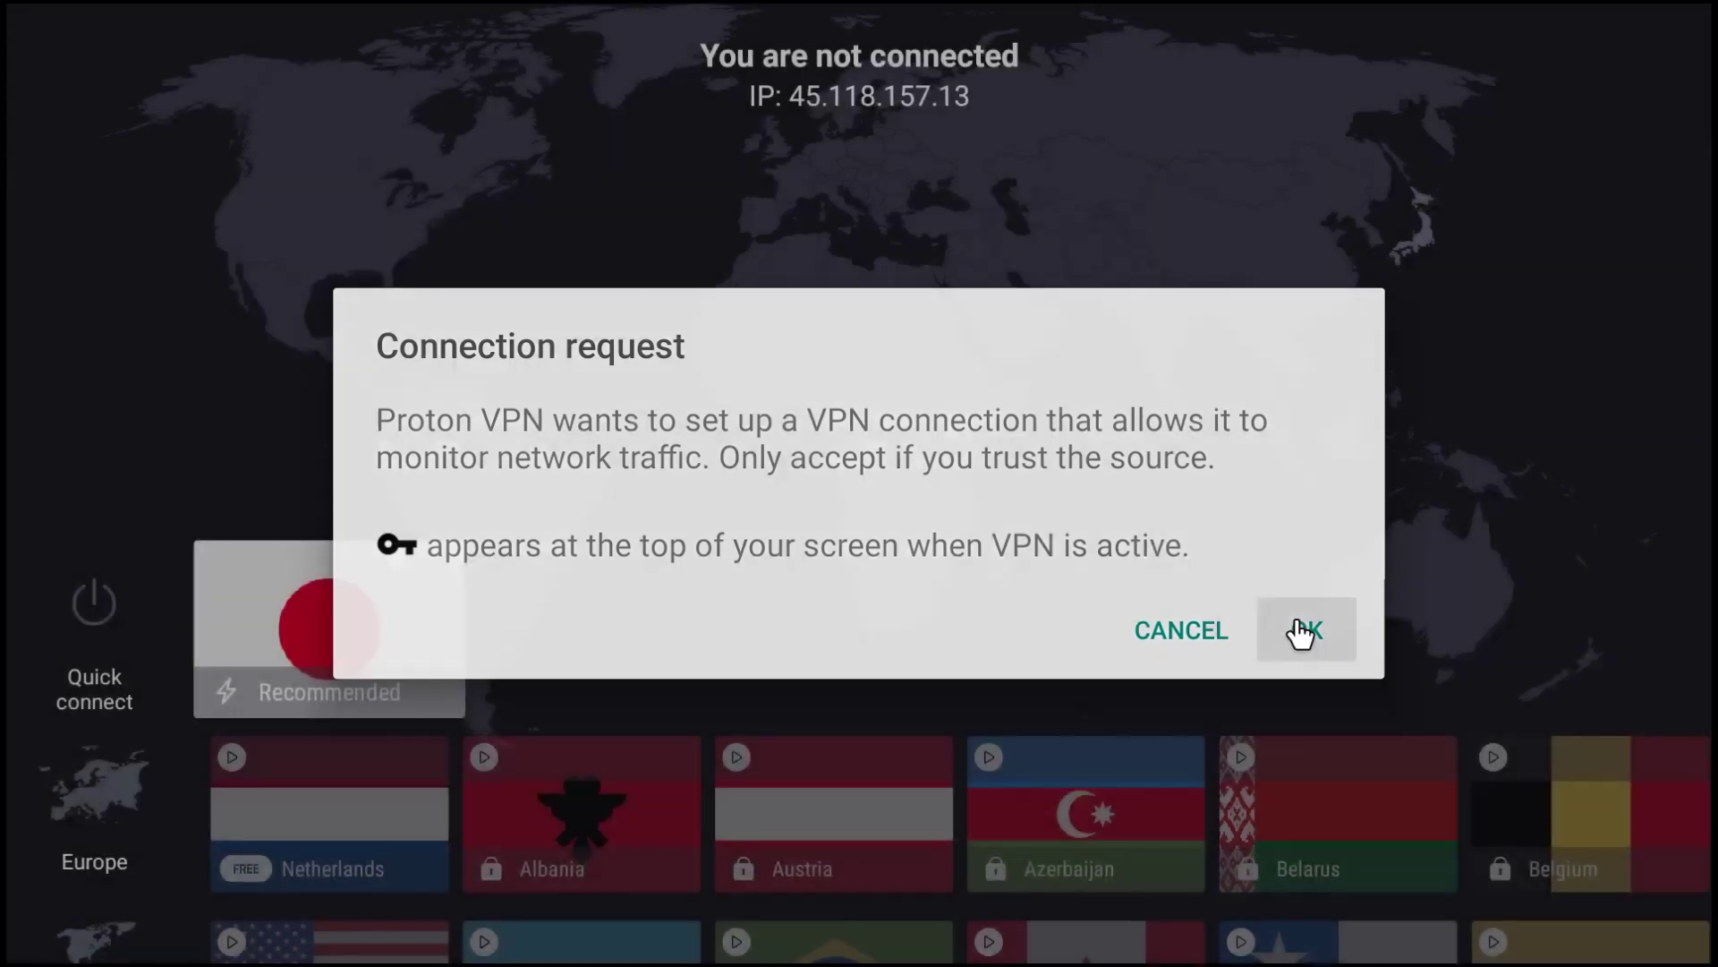
left_click(1302, 633)
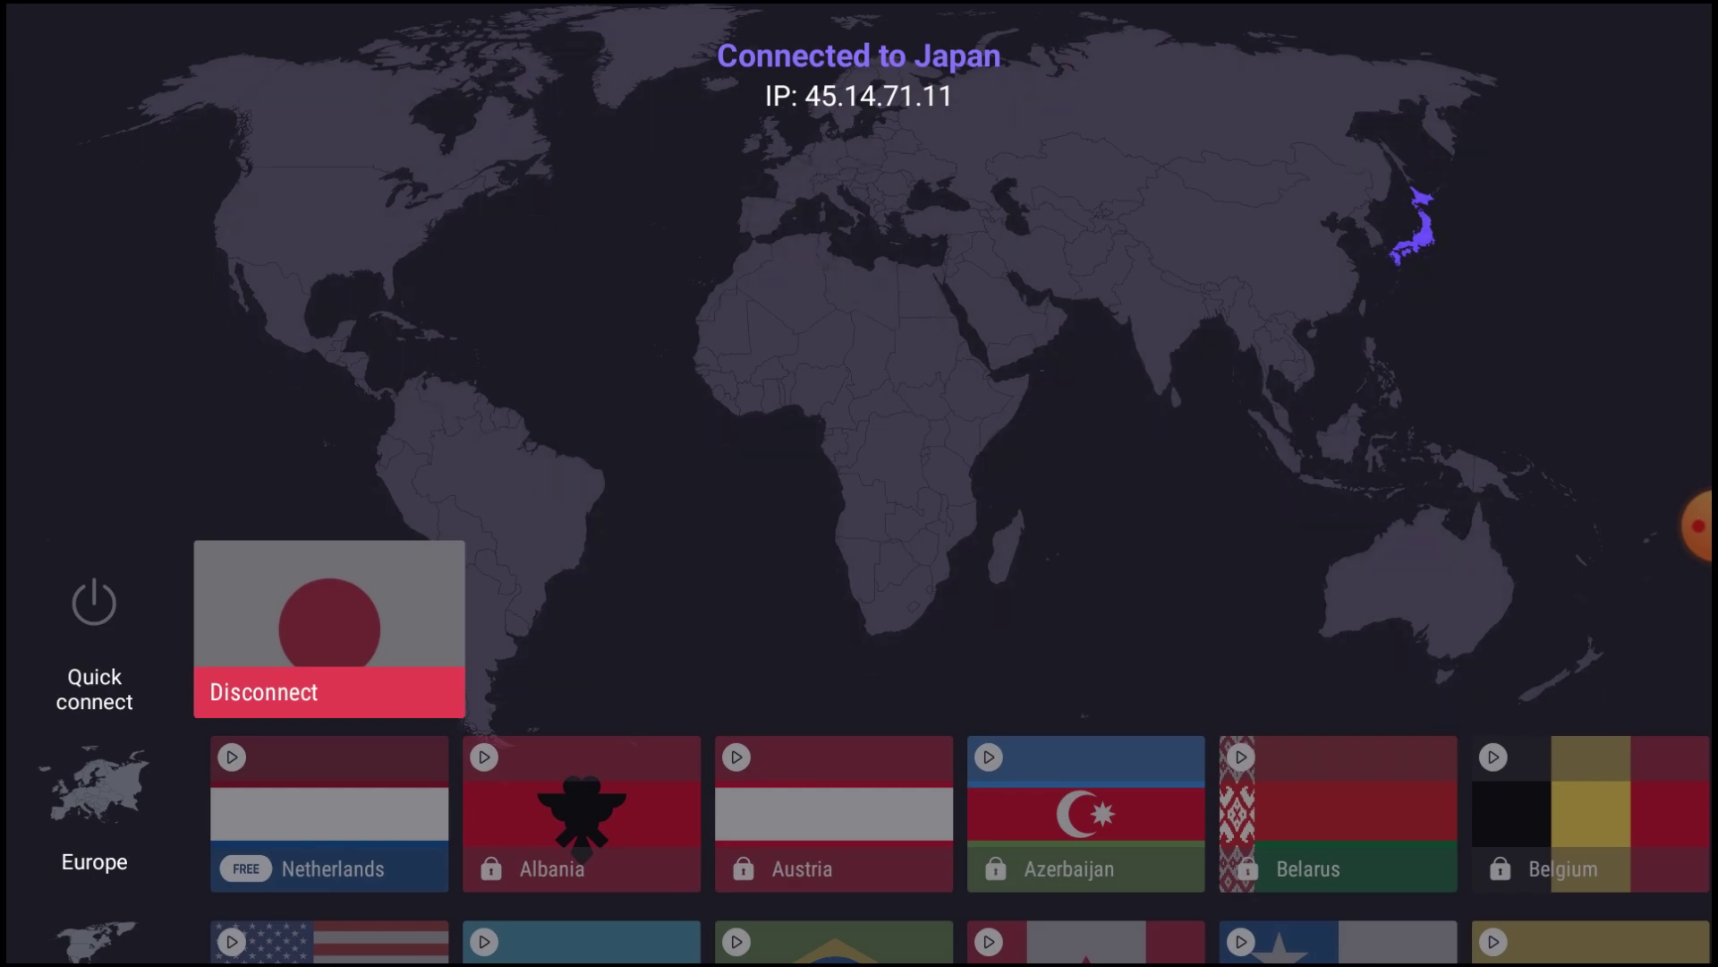
key("Escape")
key("Right")
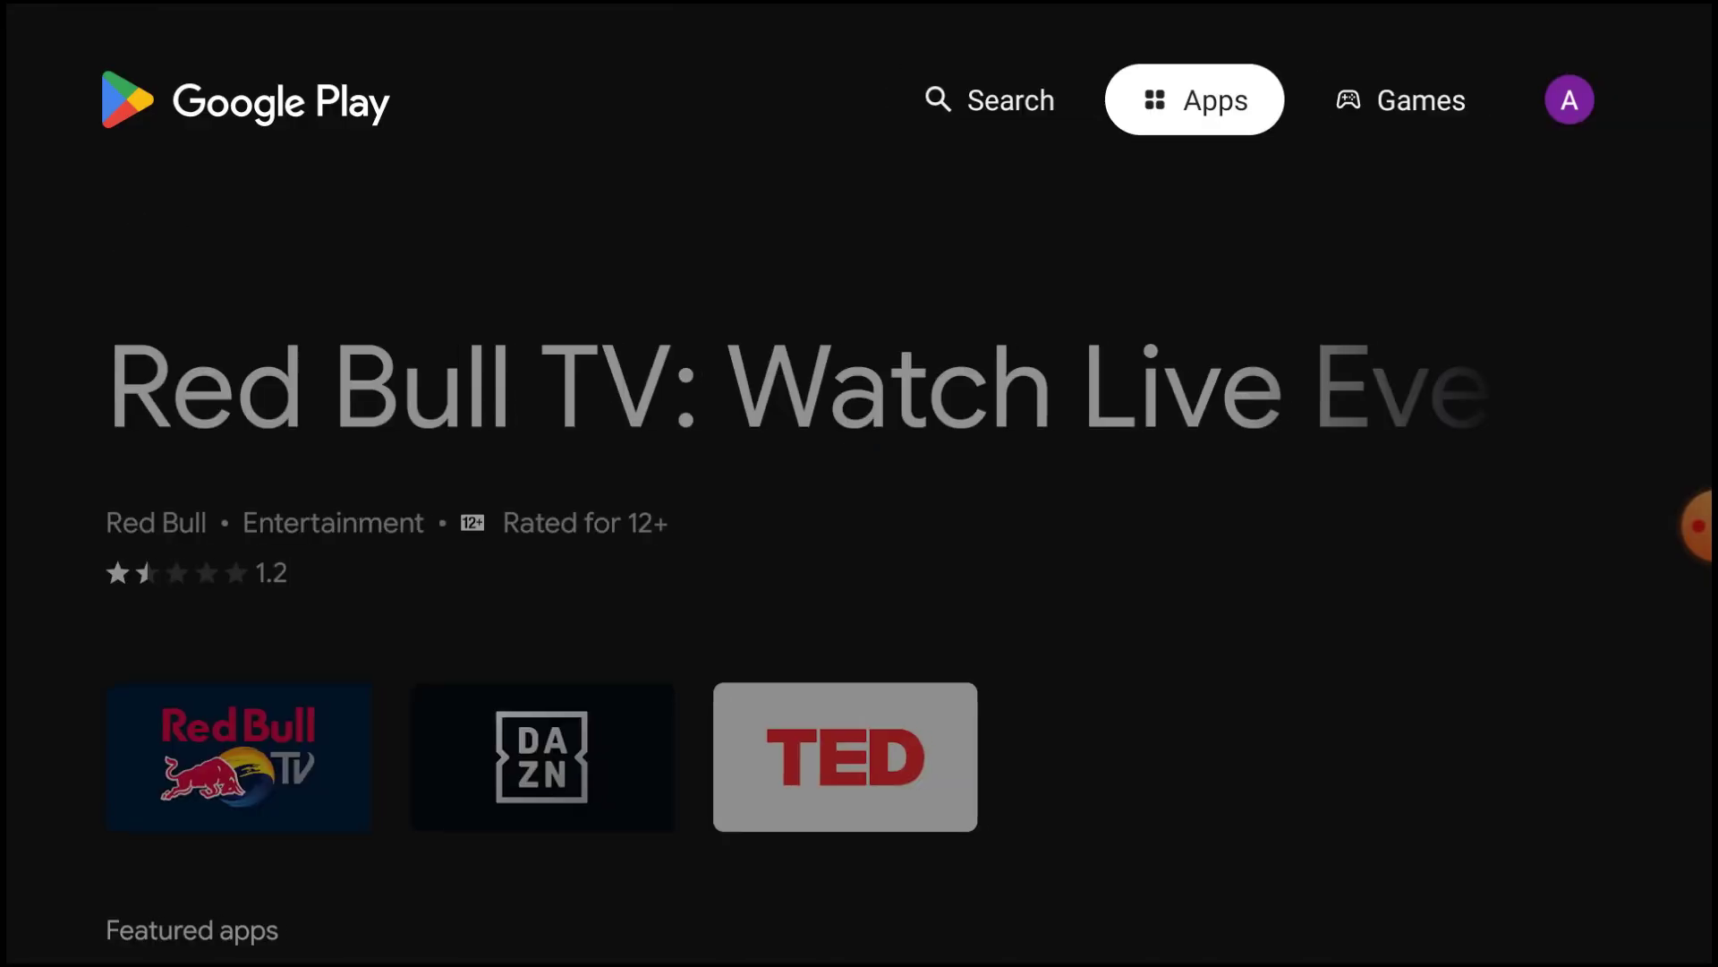
key("Return")
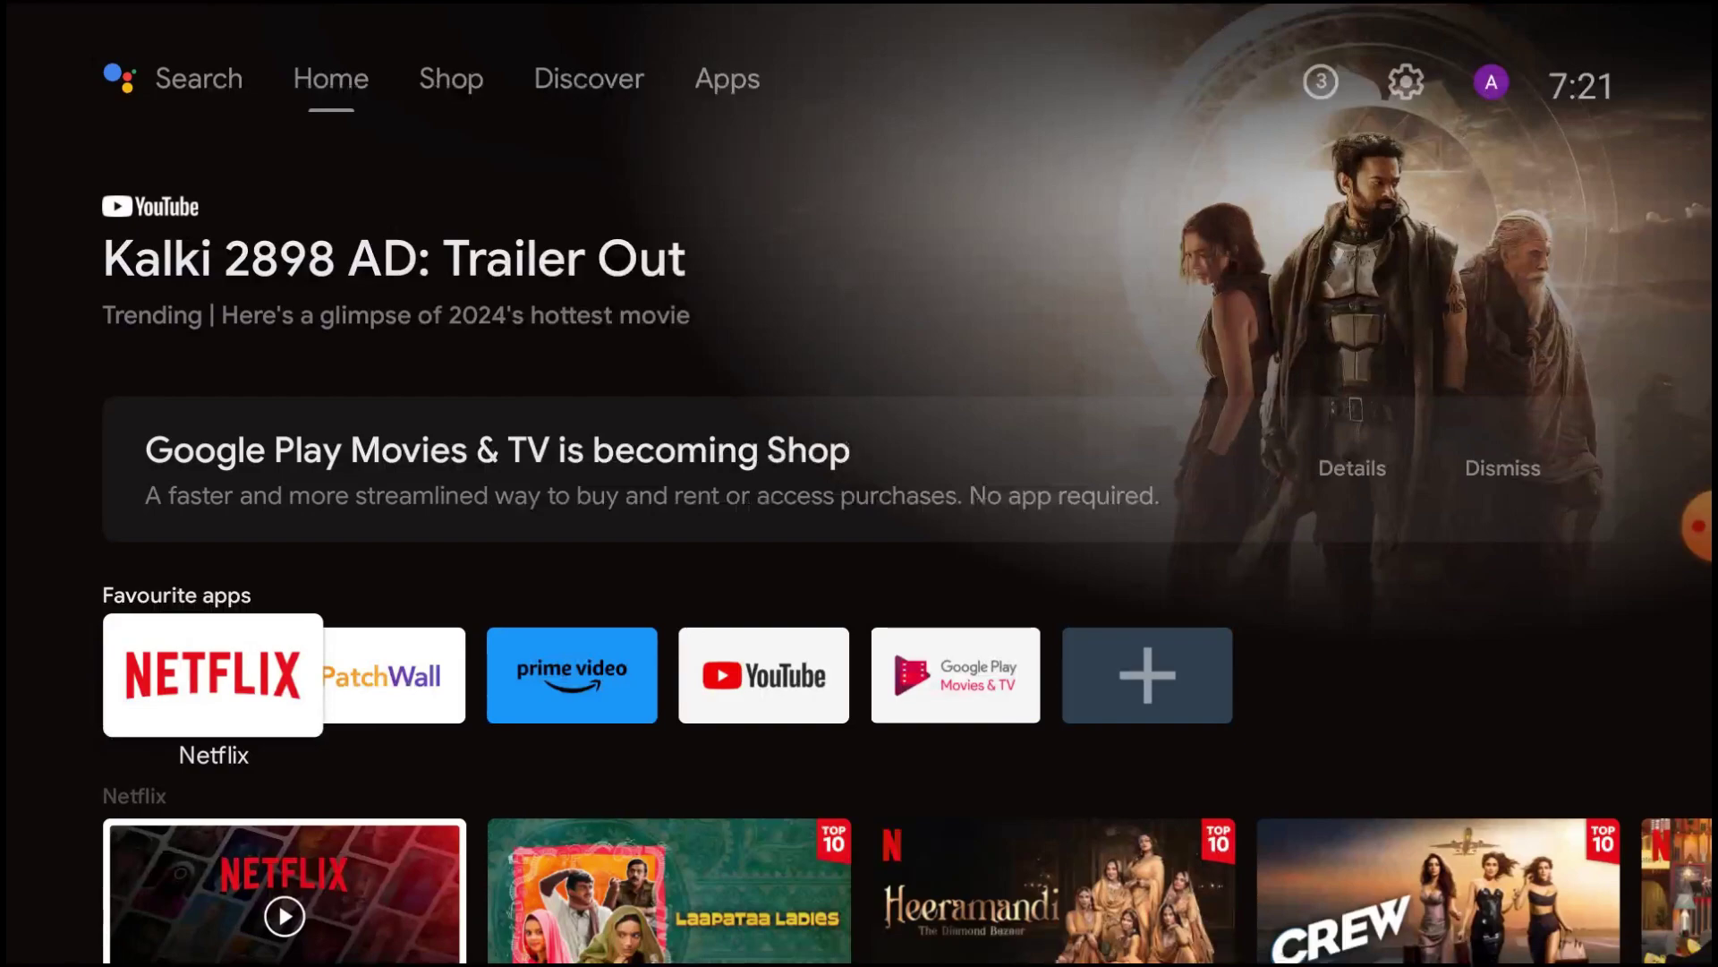
key("Right")
key("Right")
key("Right")
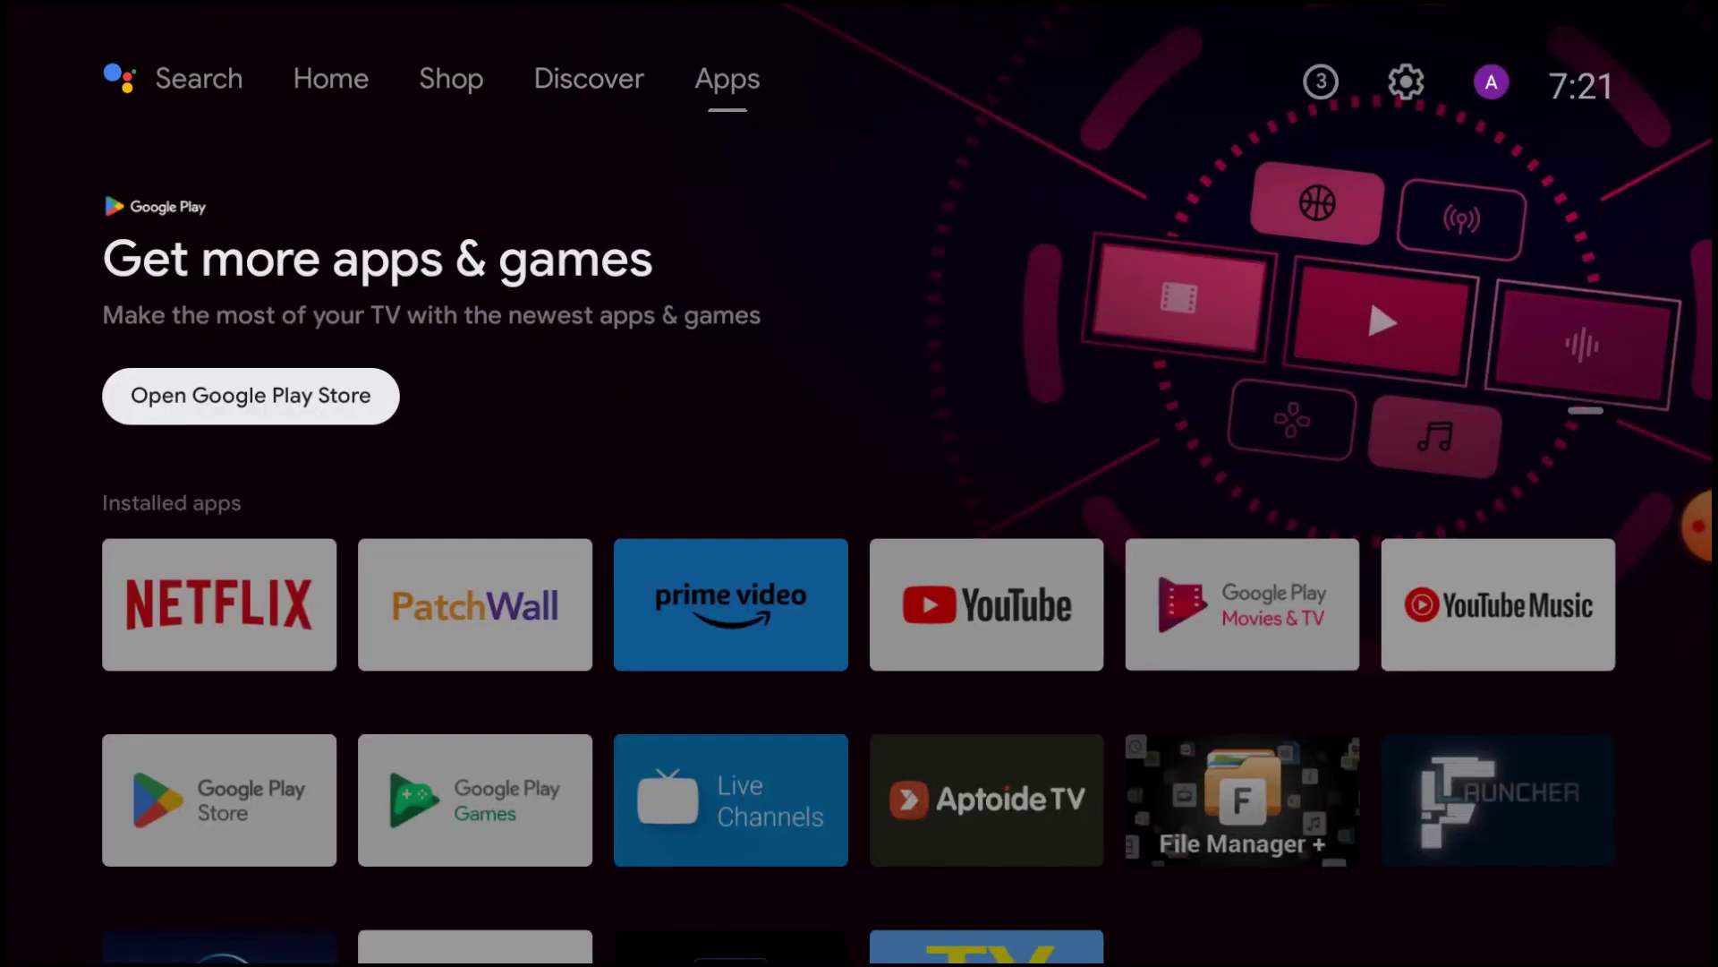
key("Down")
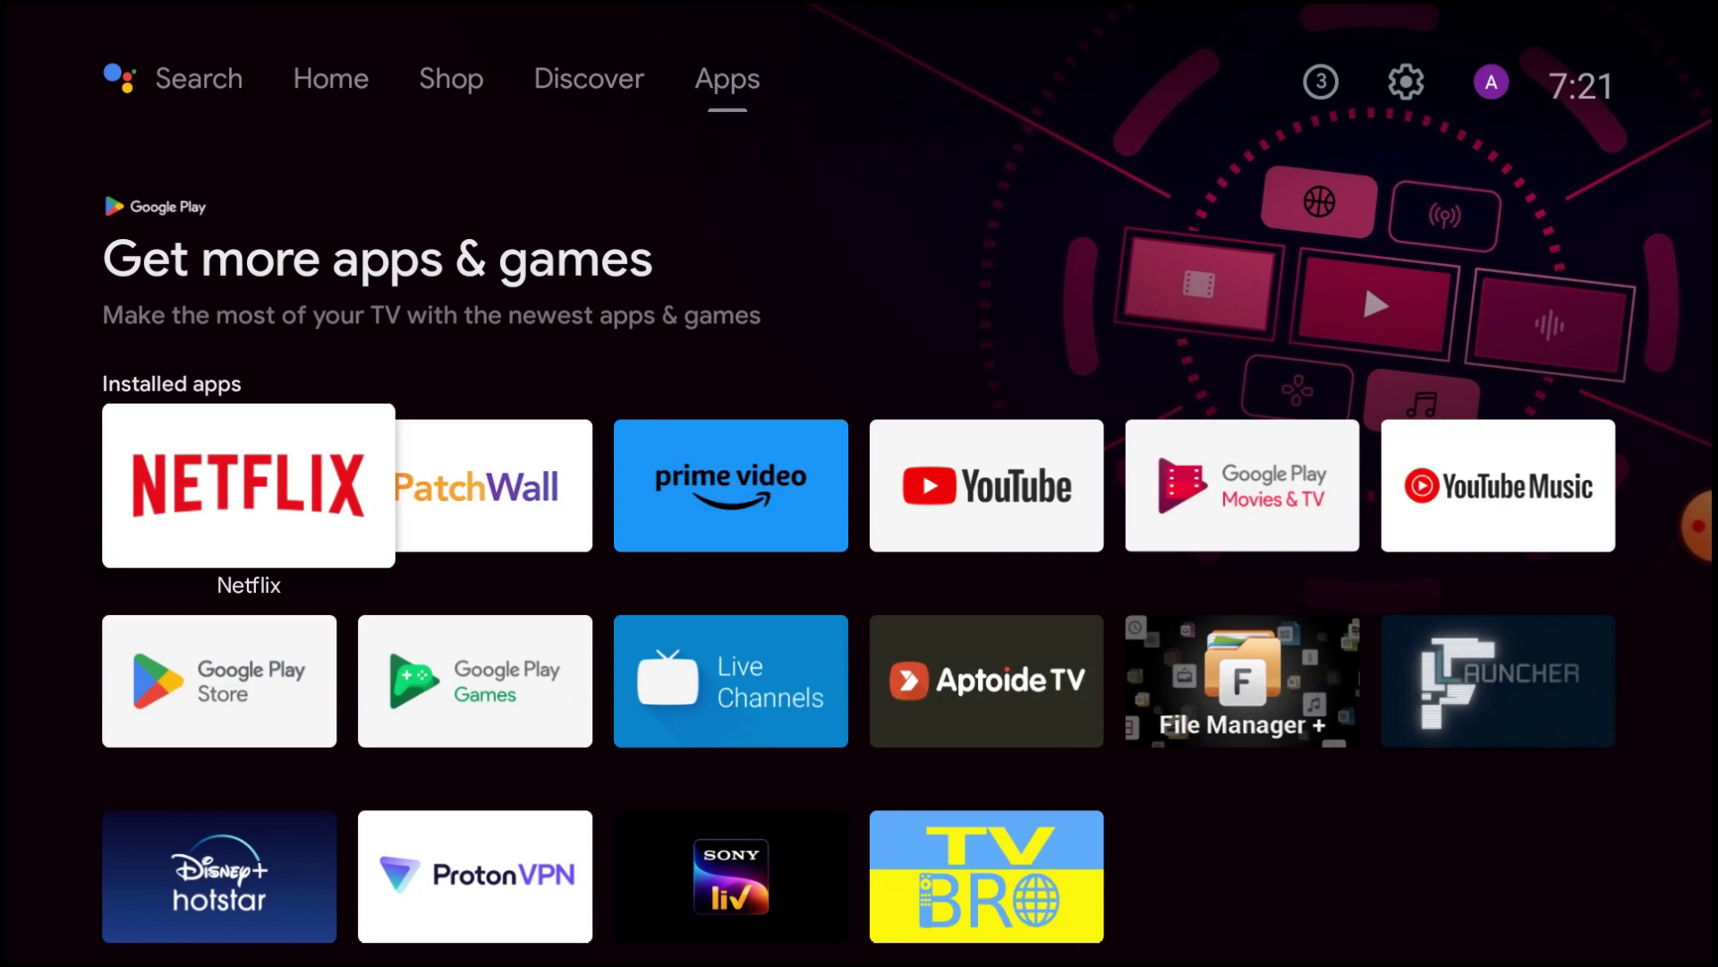
key("Return")
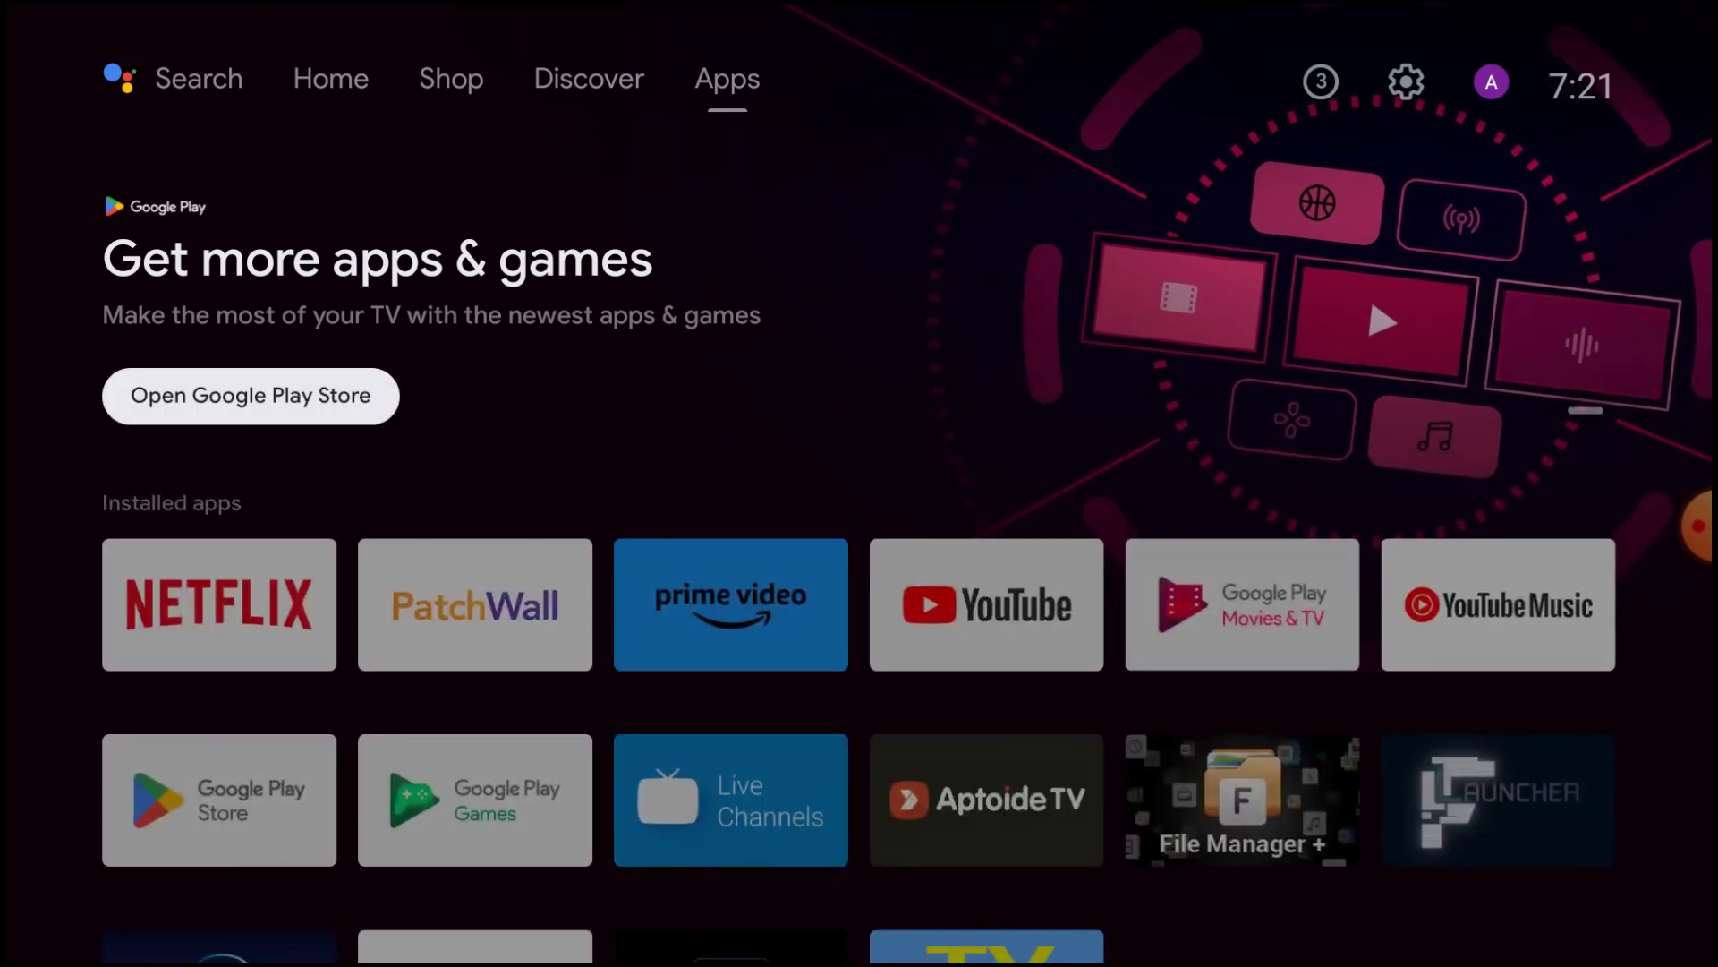
key("Up")
key("Left")
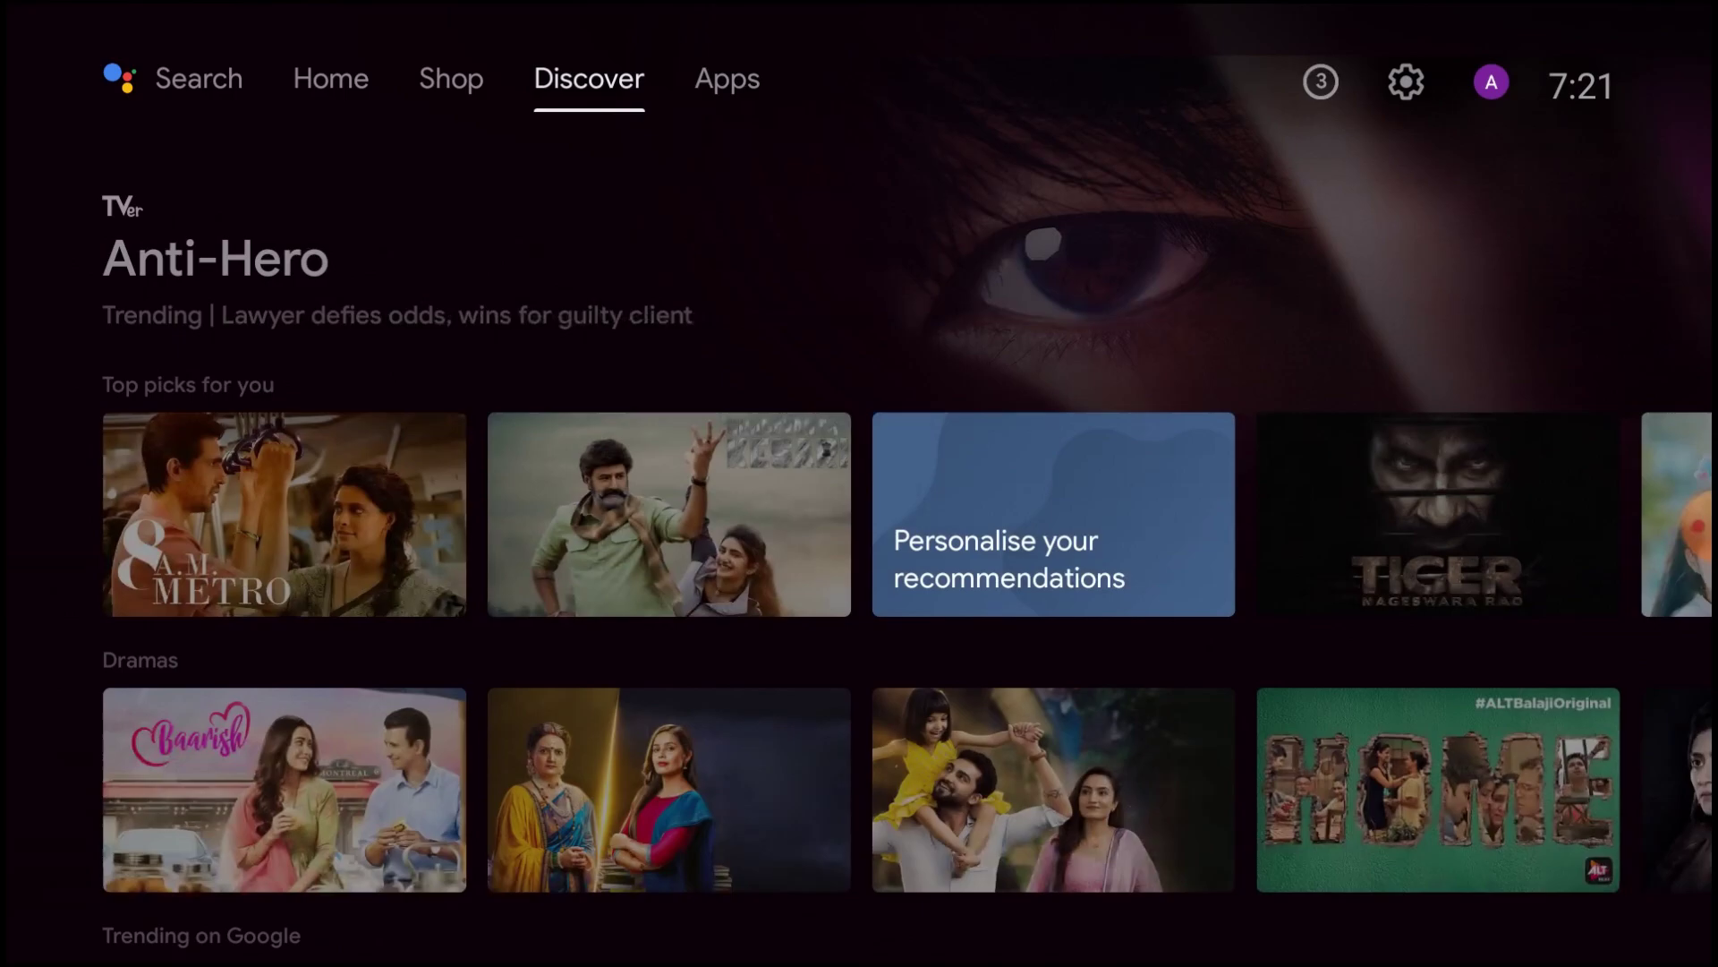
key("Left")
key("Left")
key("Left")
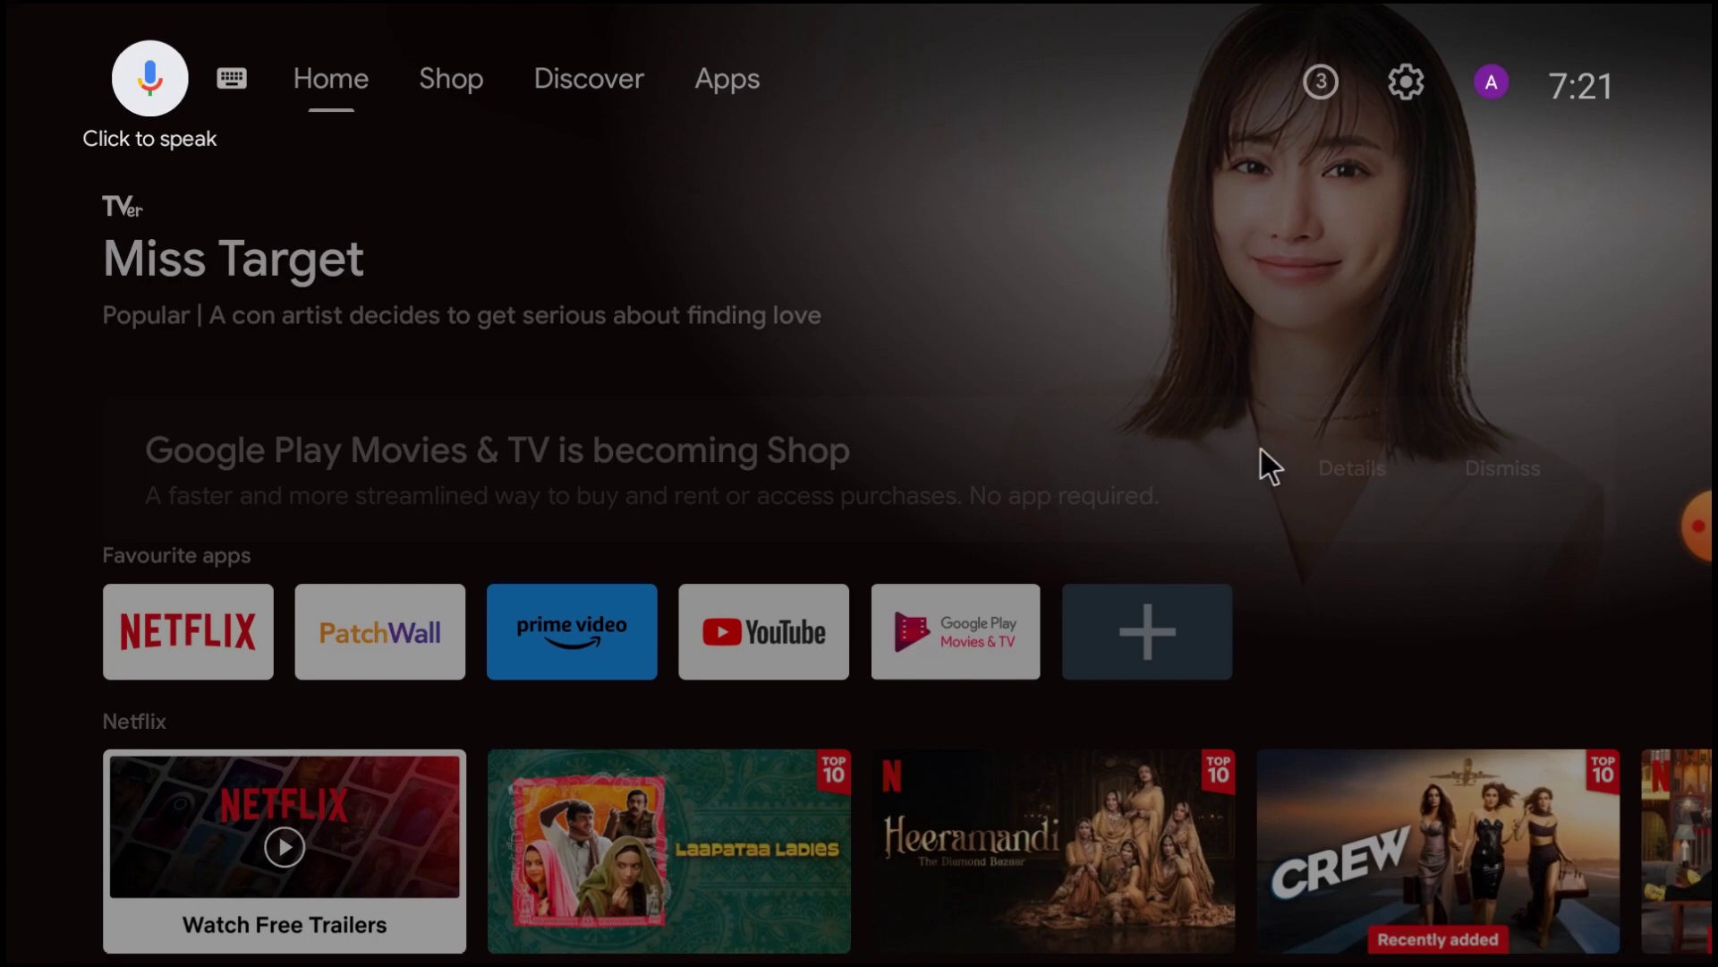
key("Right")
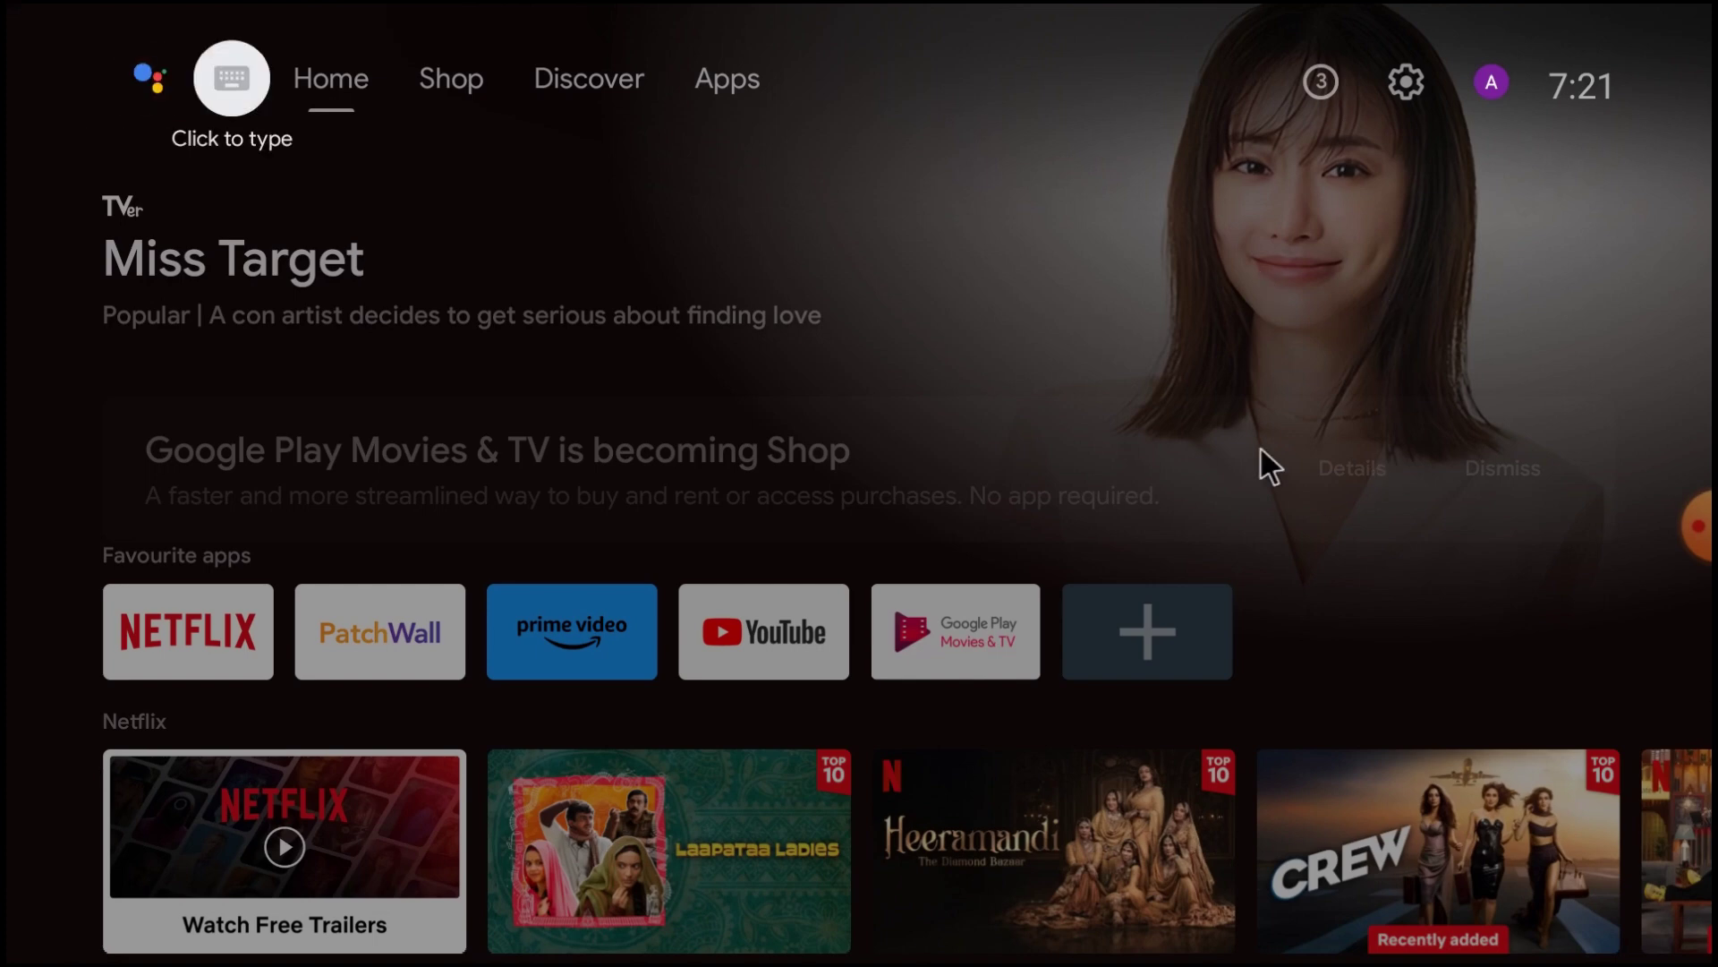
key("Right")
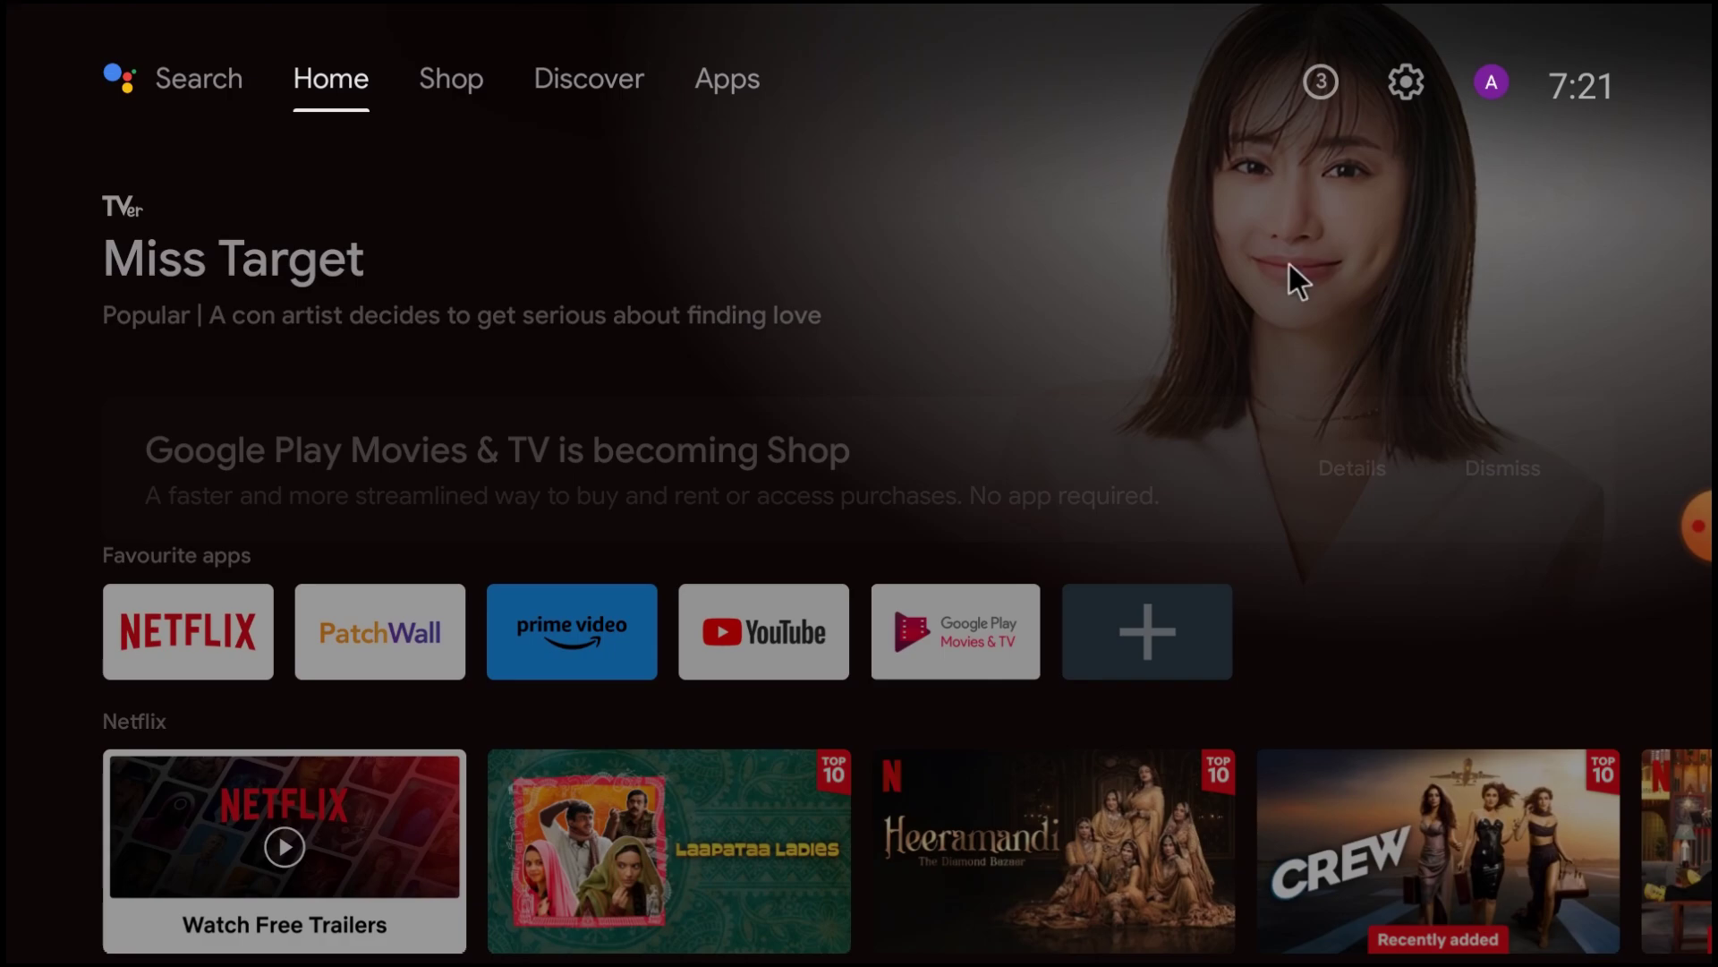
left_click(1406, 83)
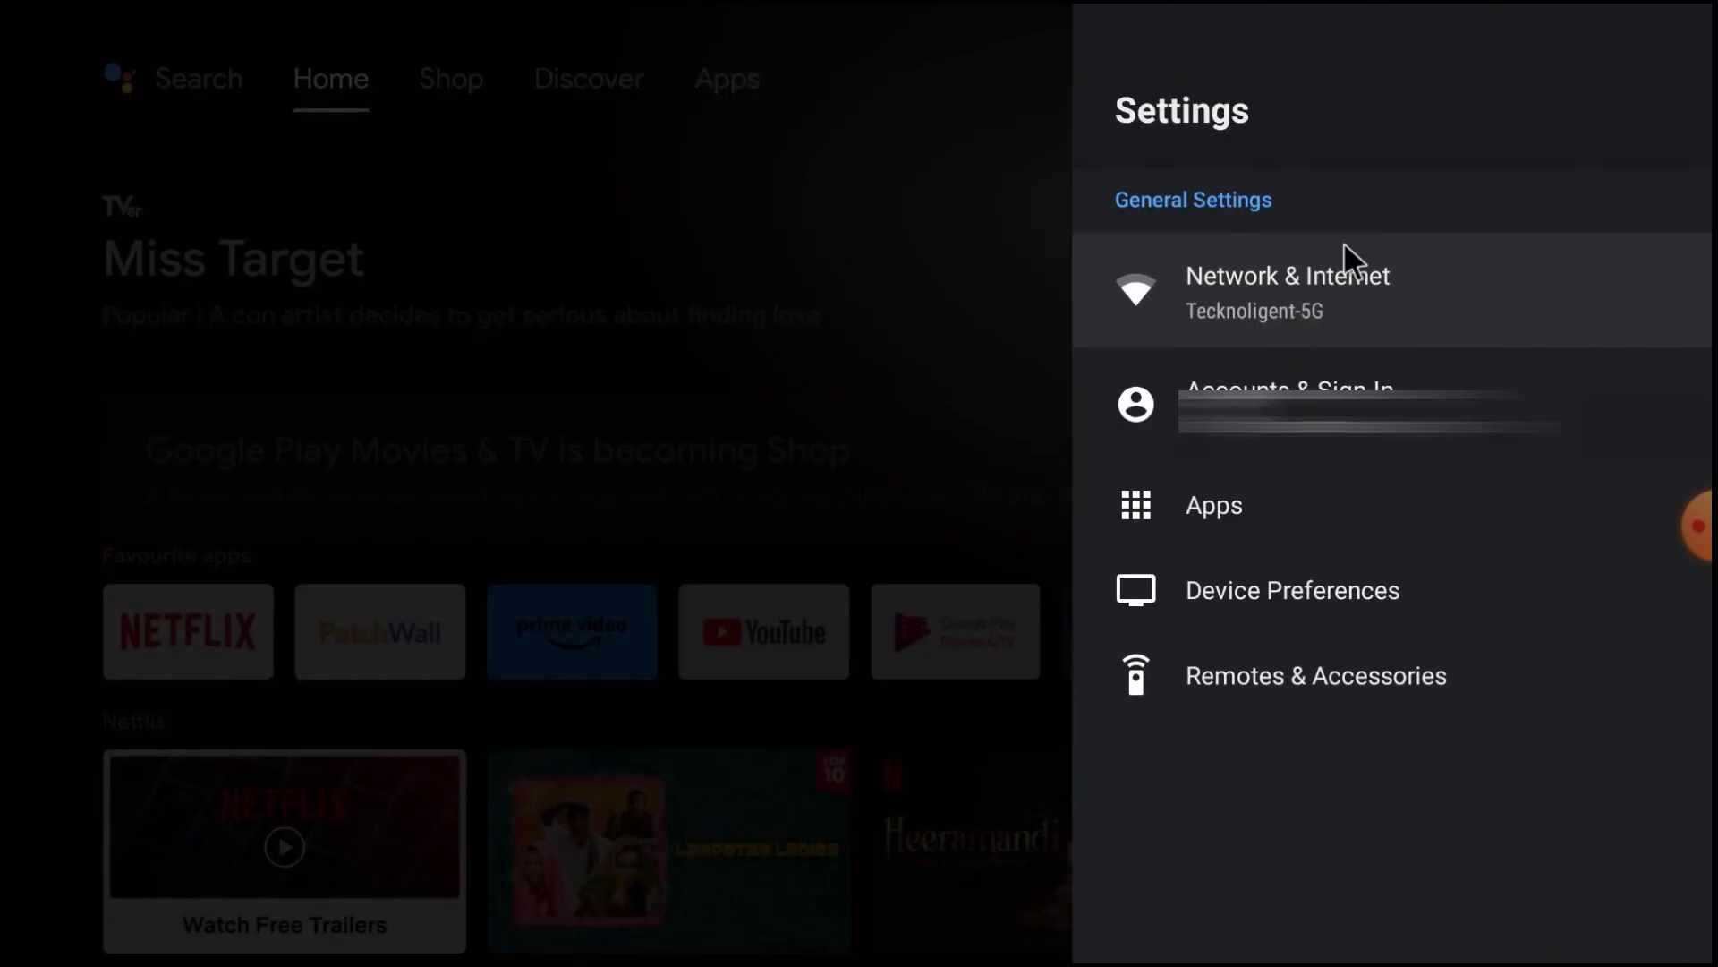
left_click(1273, 504)
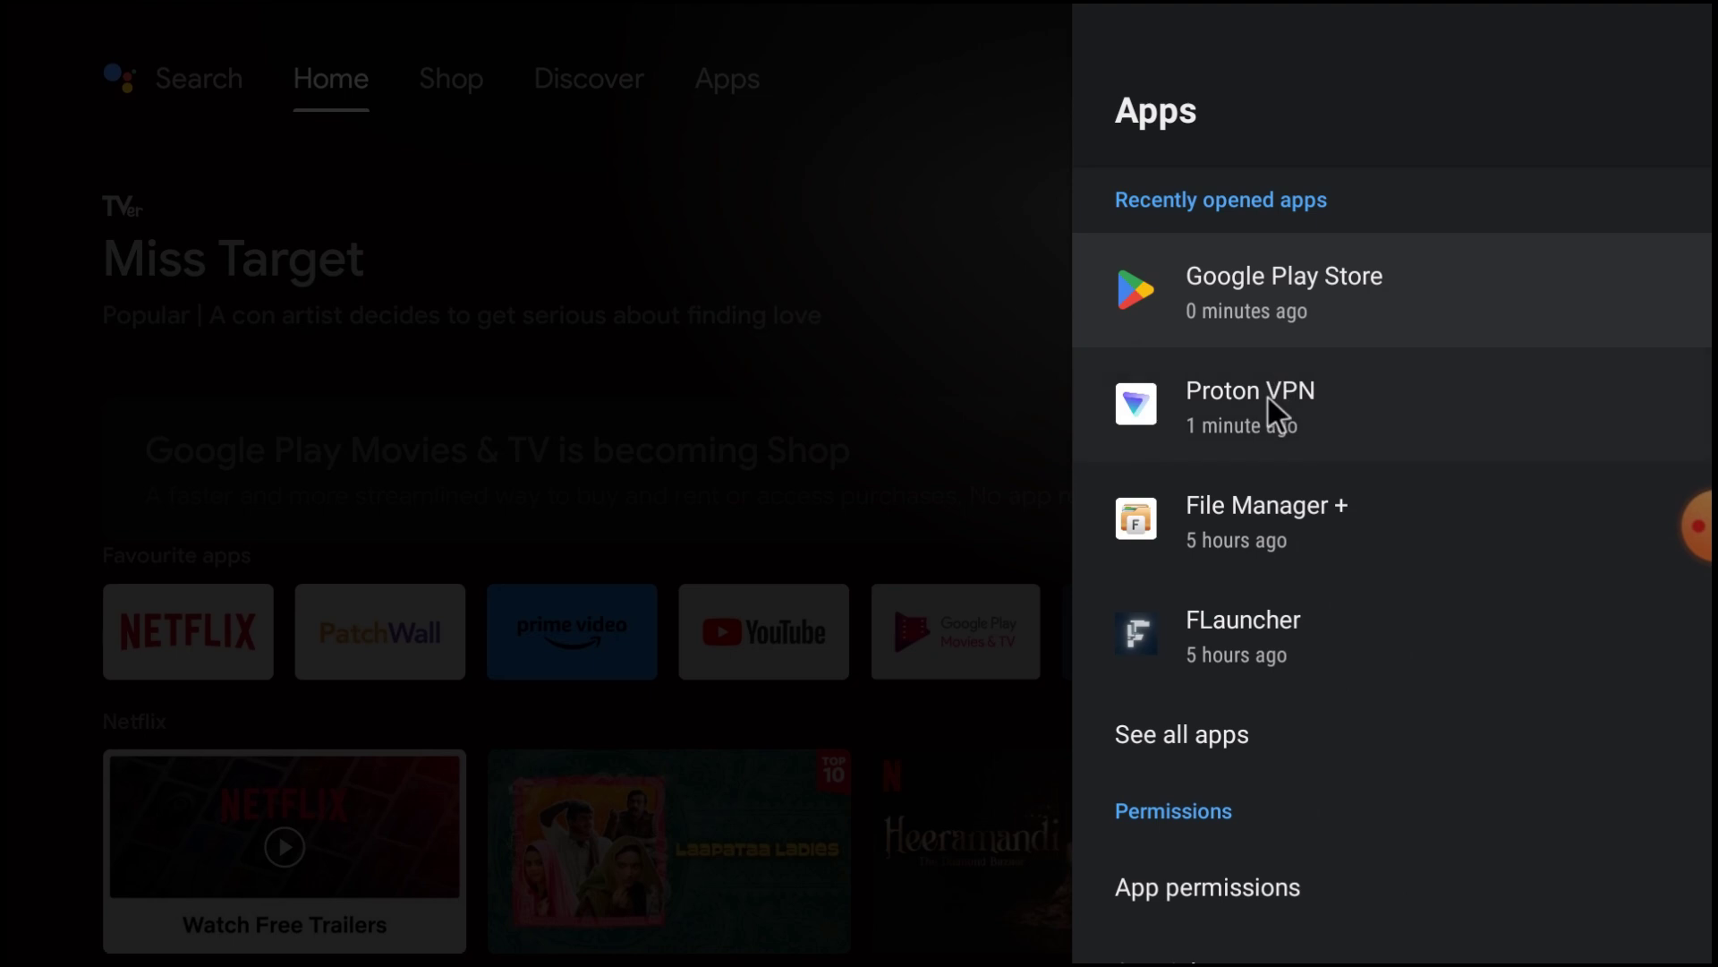
left_click(1267, 394)
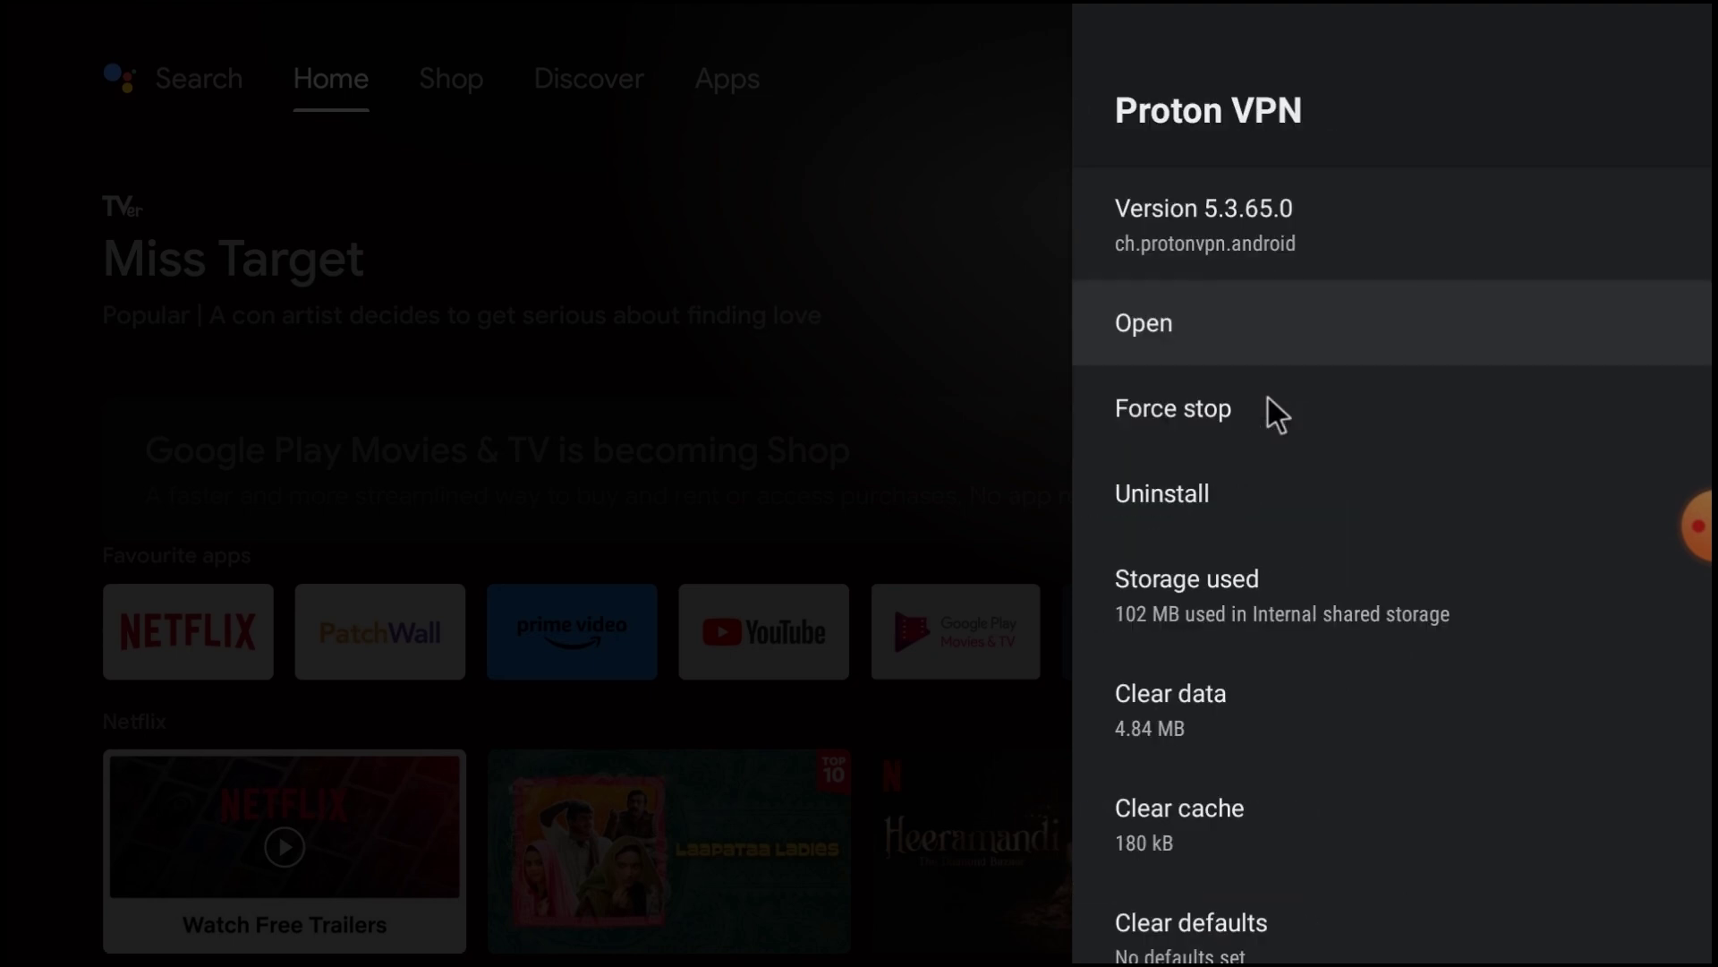
left_click(1231, 326)
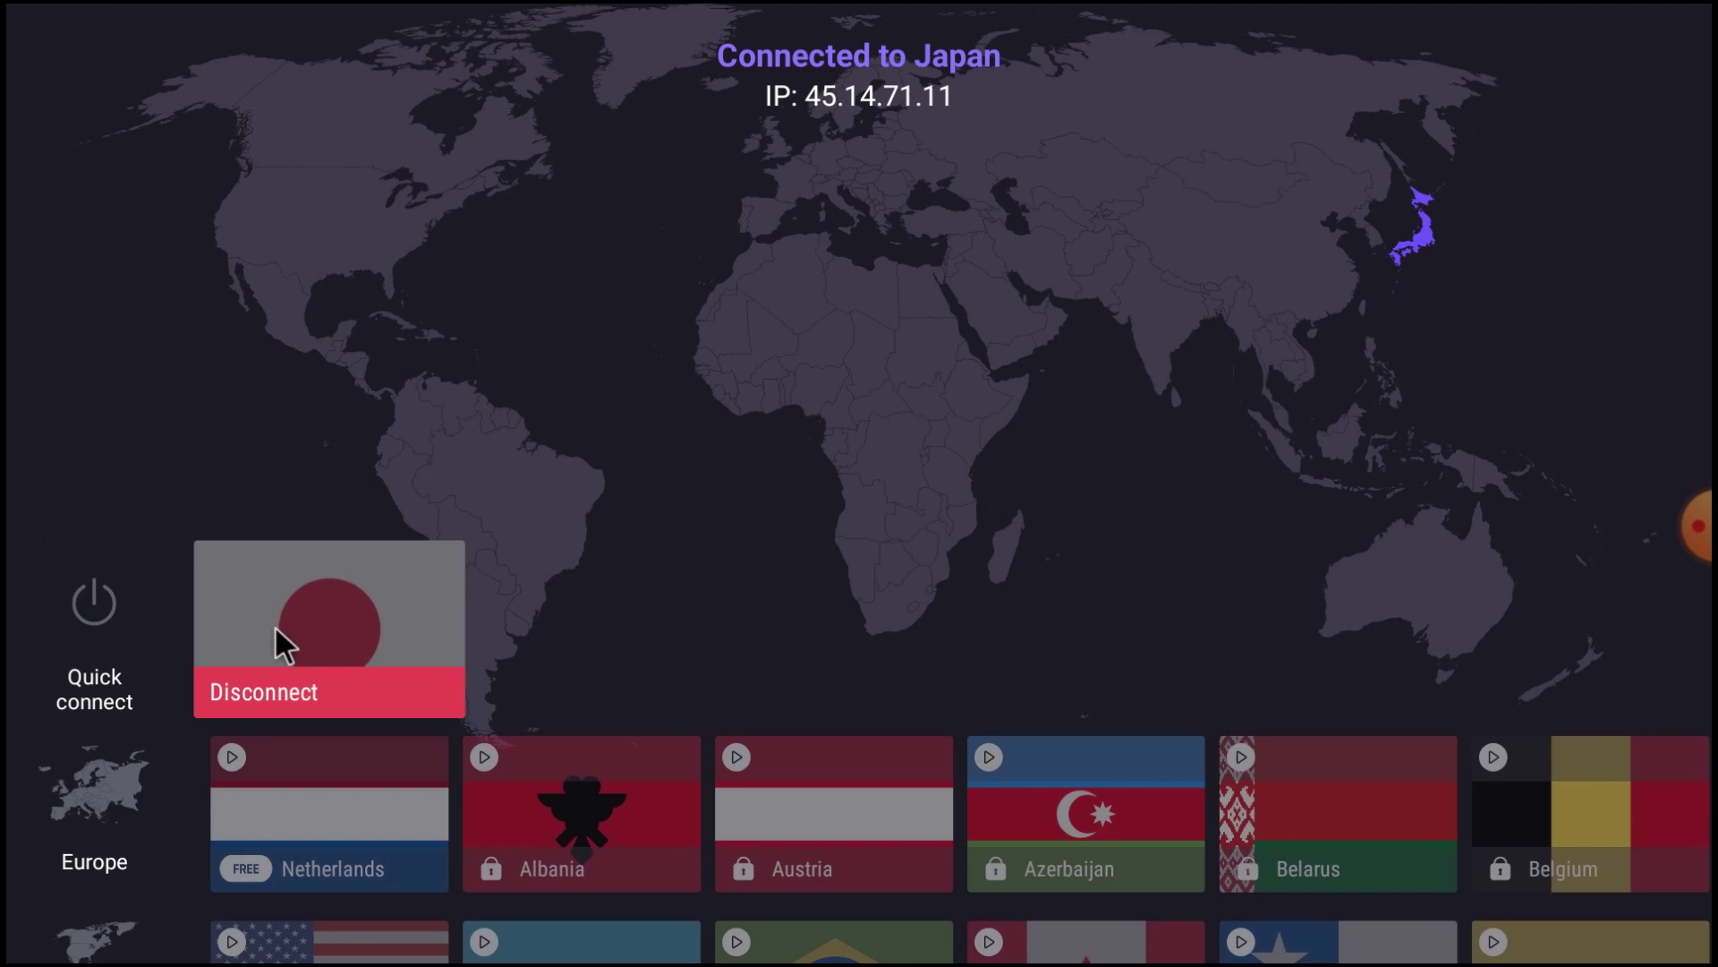
Step: Disconnect from Japan and open the United States server page under America
left_click(274, 625)
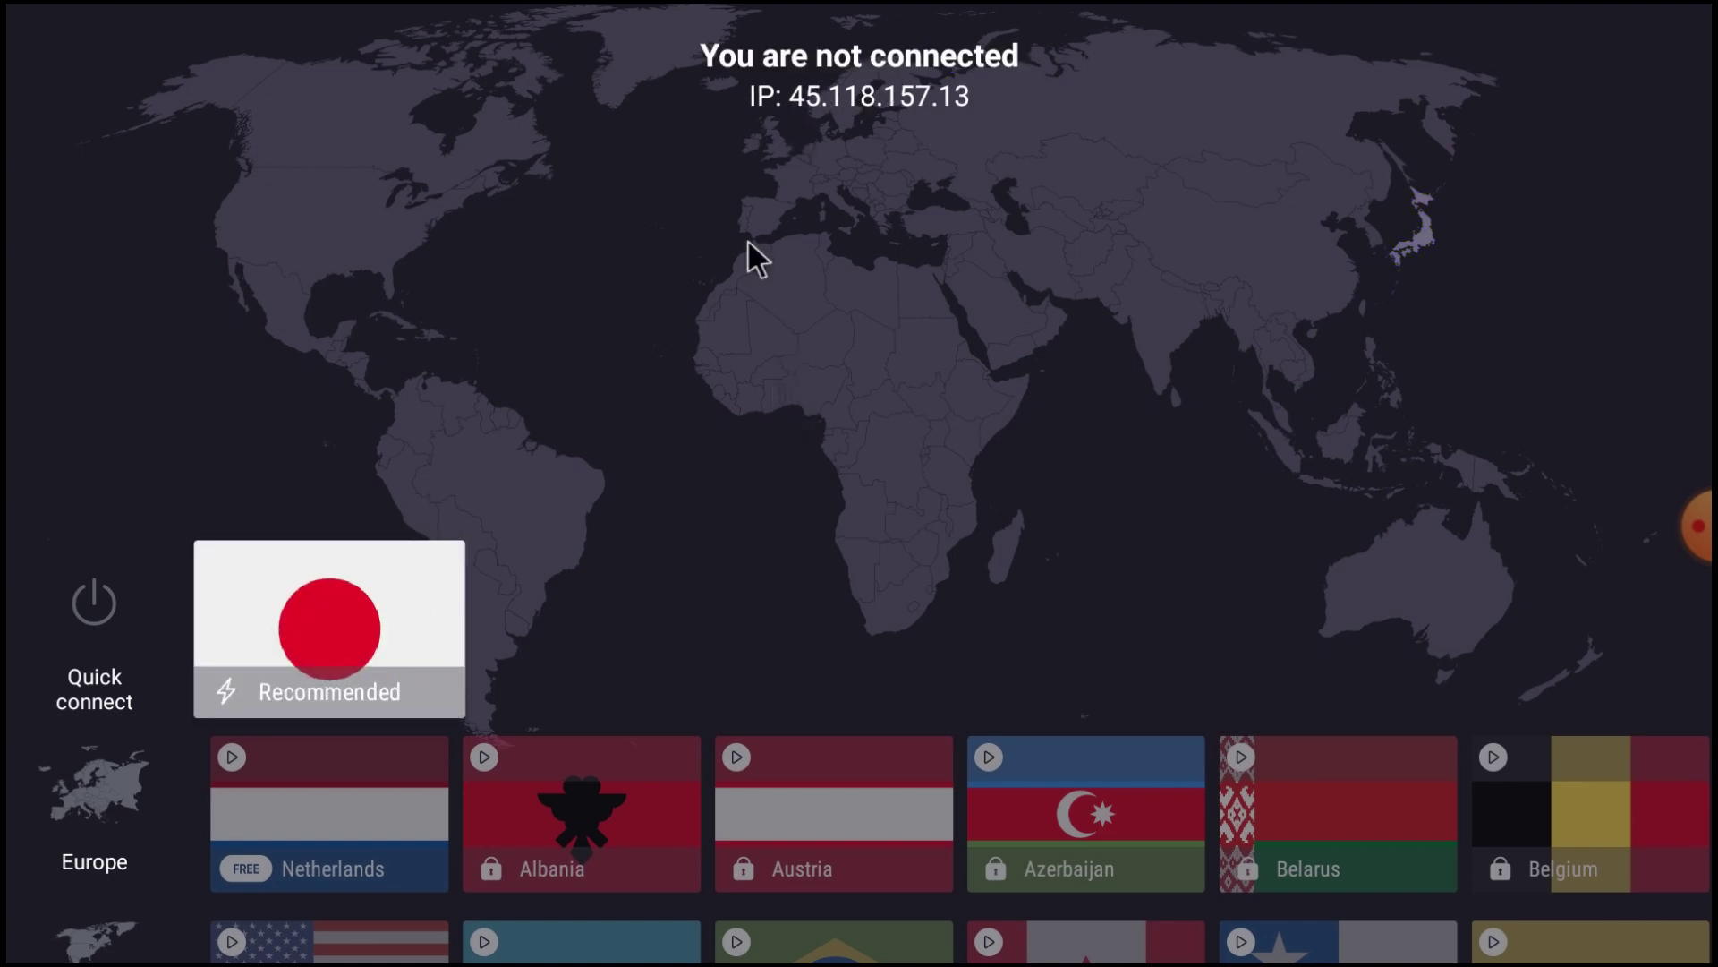
scroll(671, 343, "down", 3)
scroll(672, 342, "down", 2)
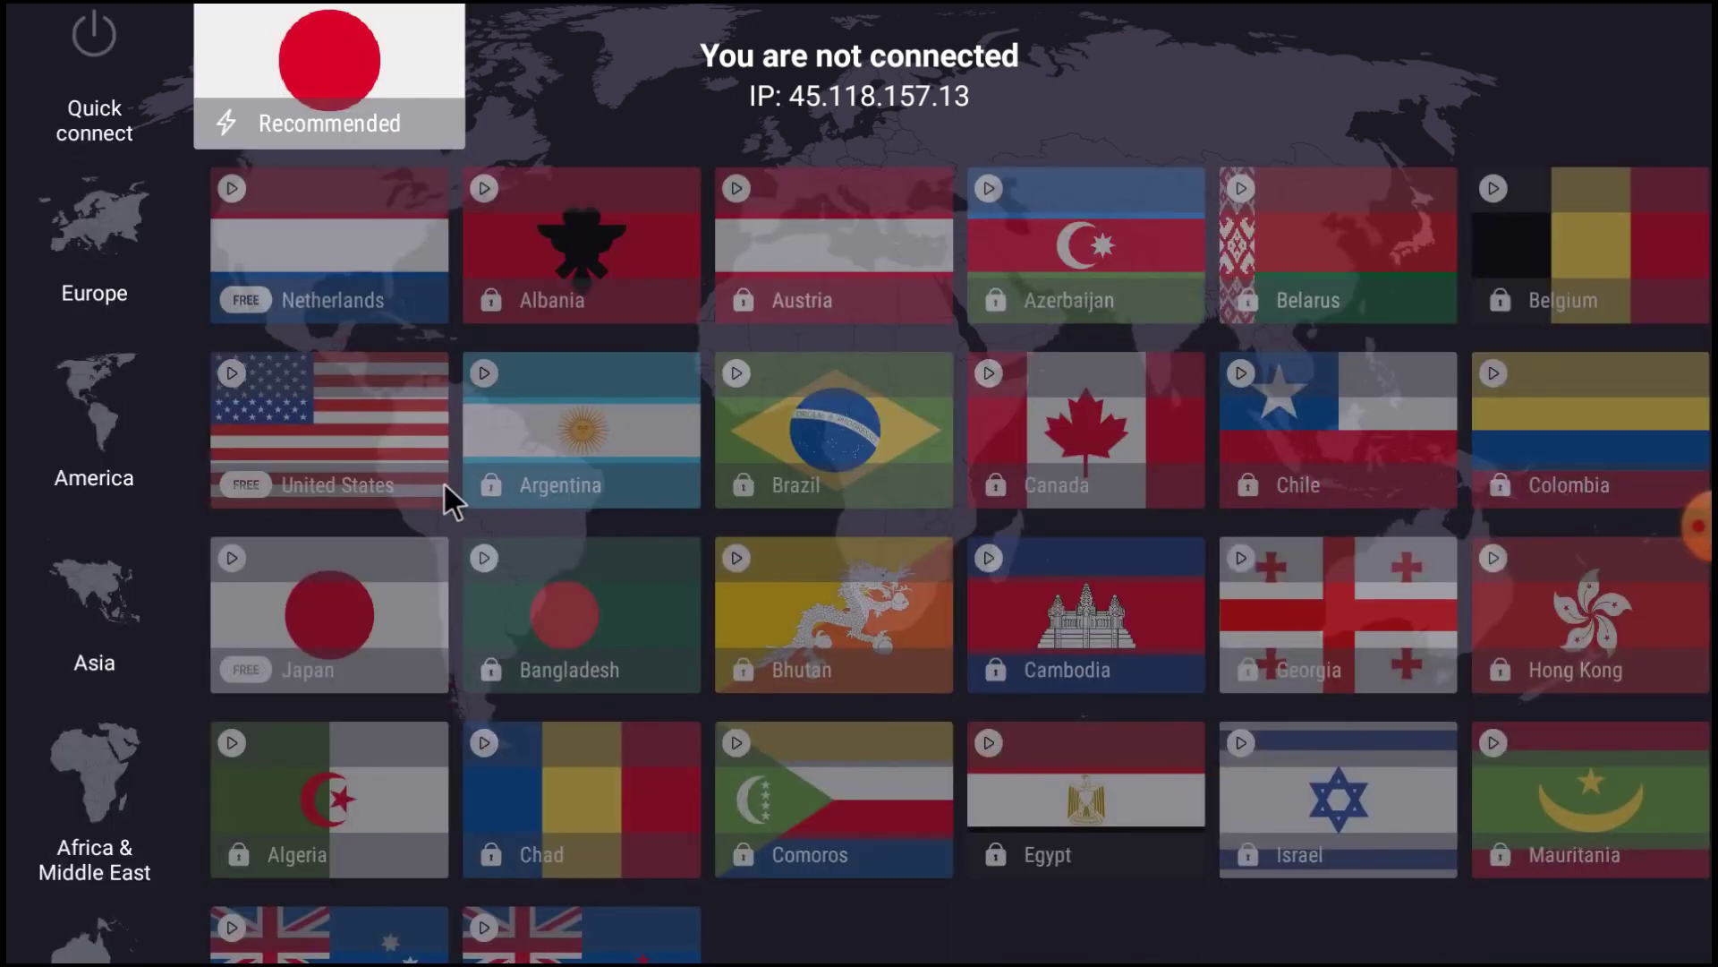
left_click(362, 431)
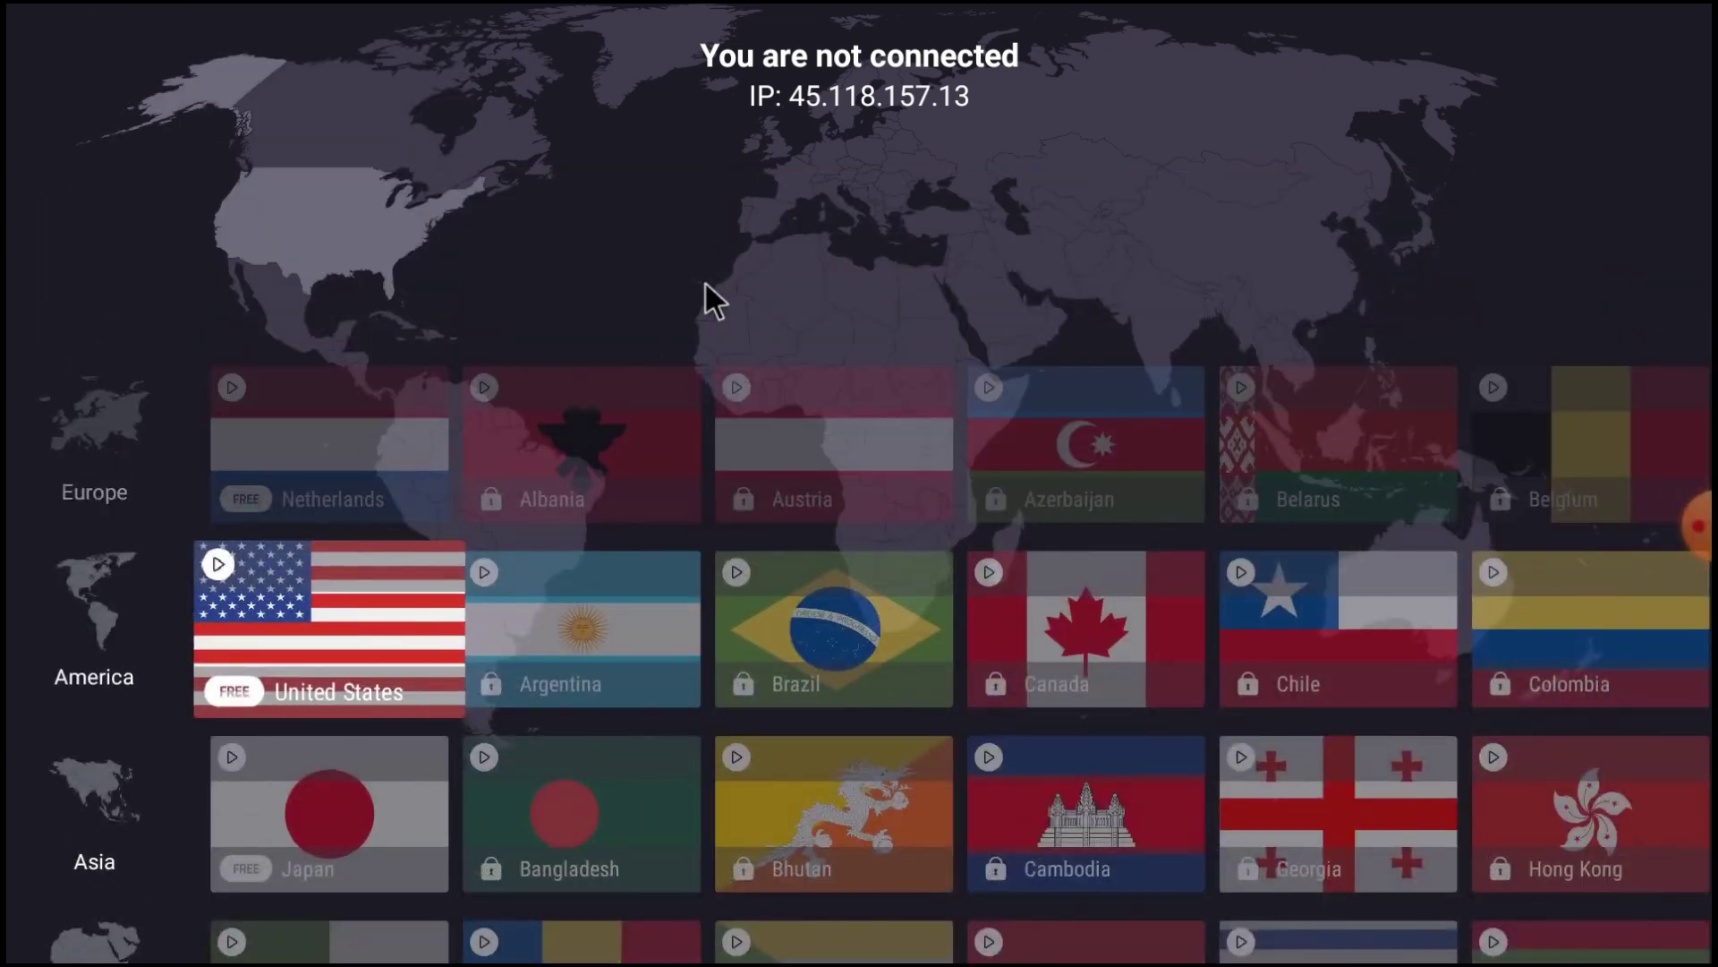
scroll(681, 294, "up", 2)
scroll(676, 292, "down", 5)
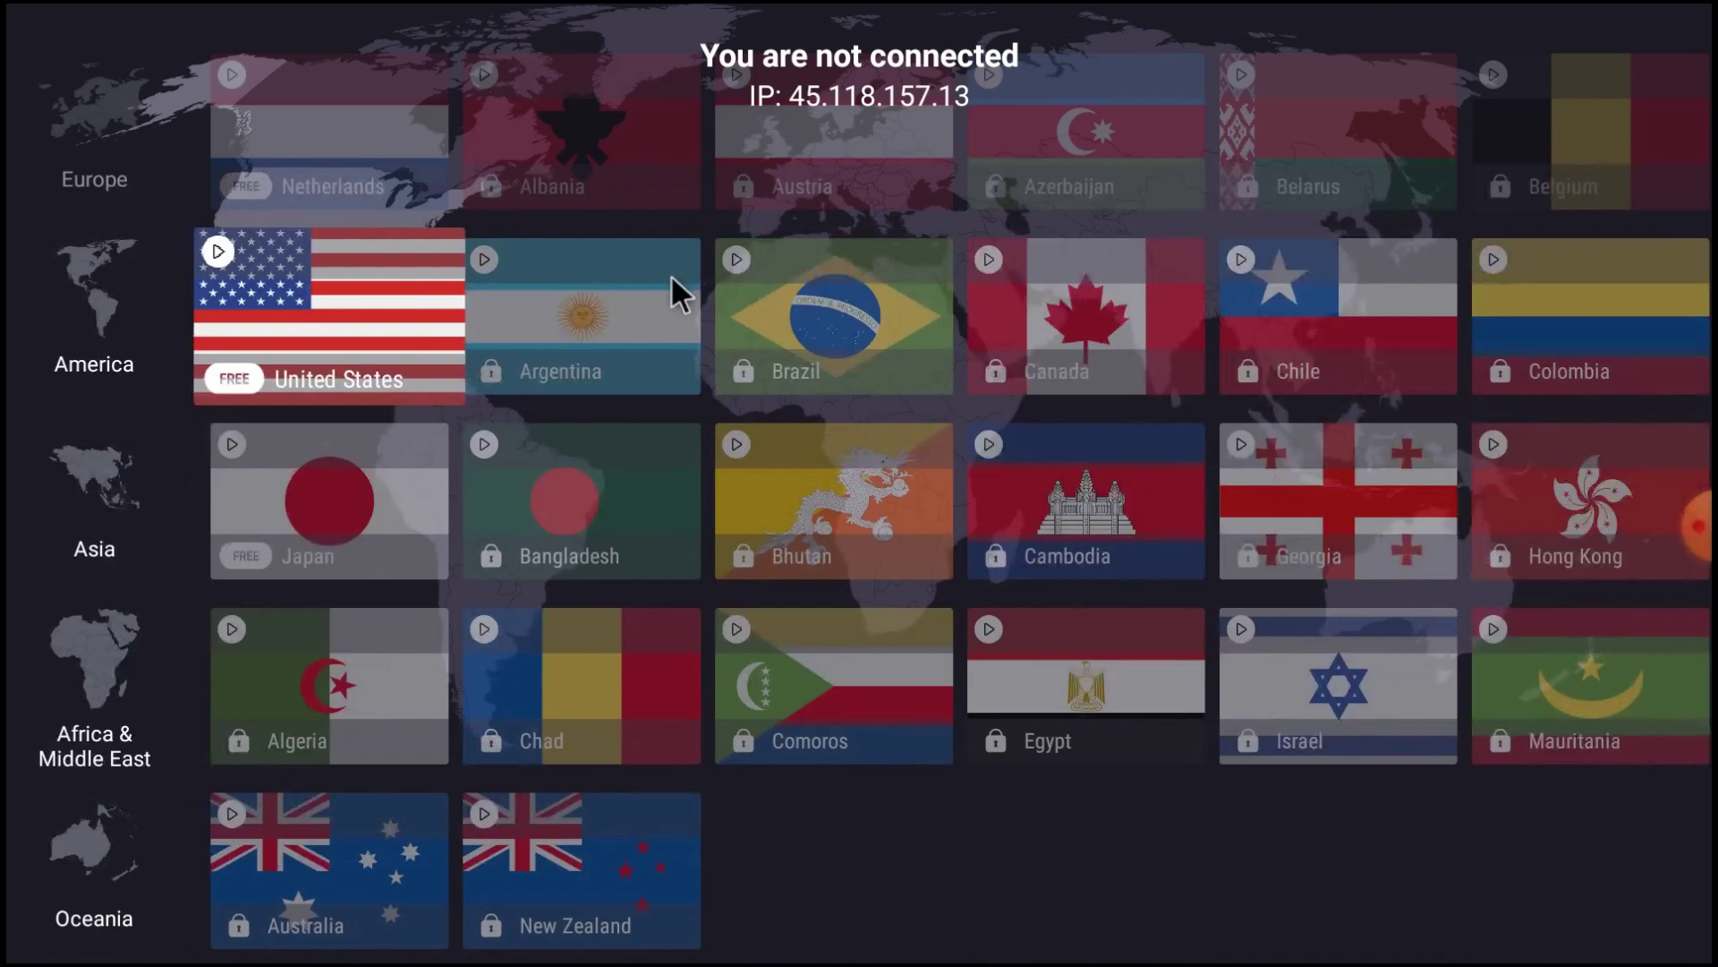
left_click(334, 320)
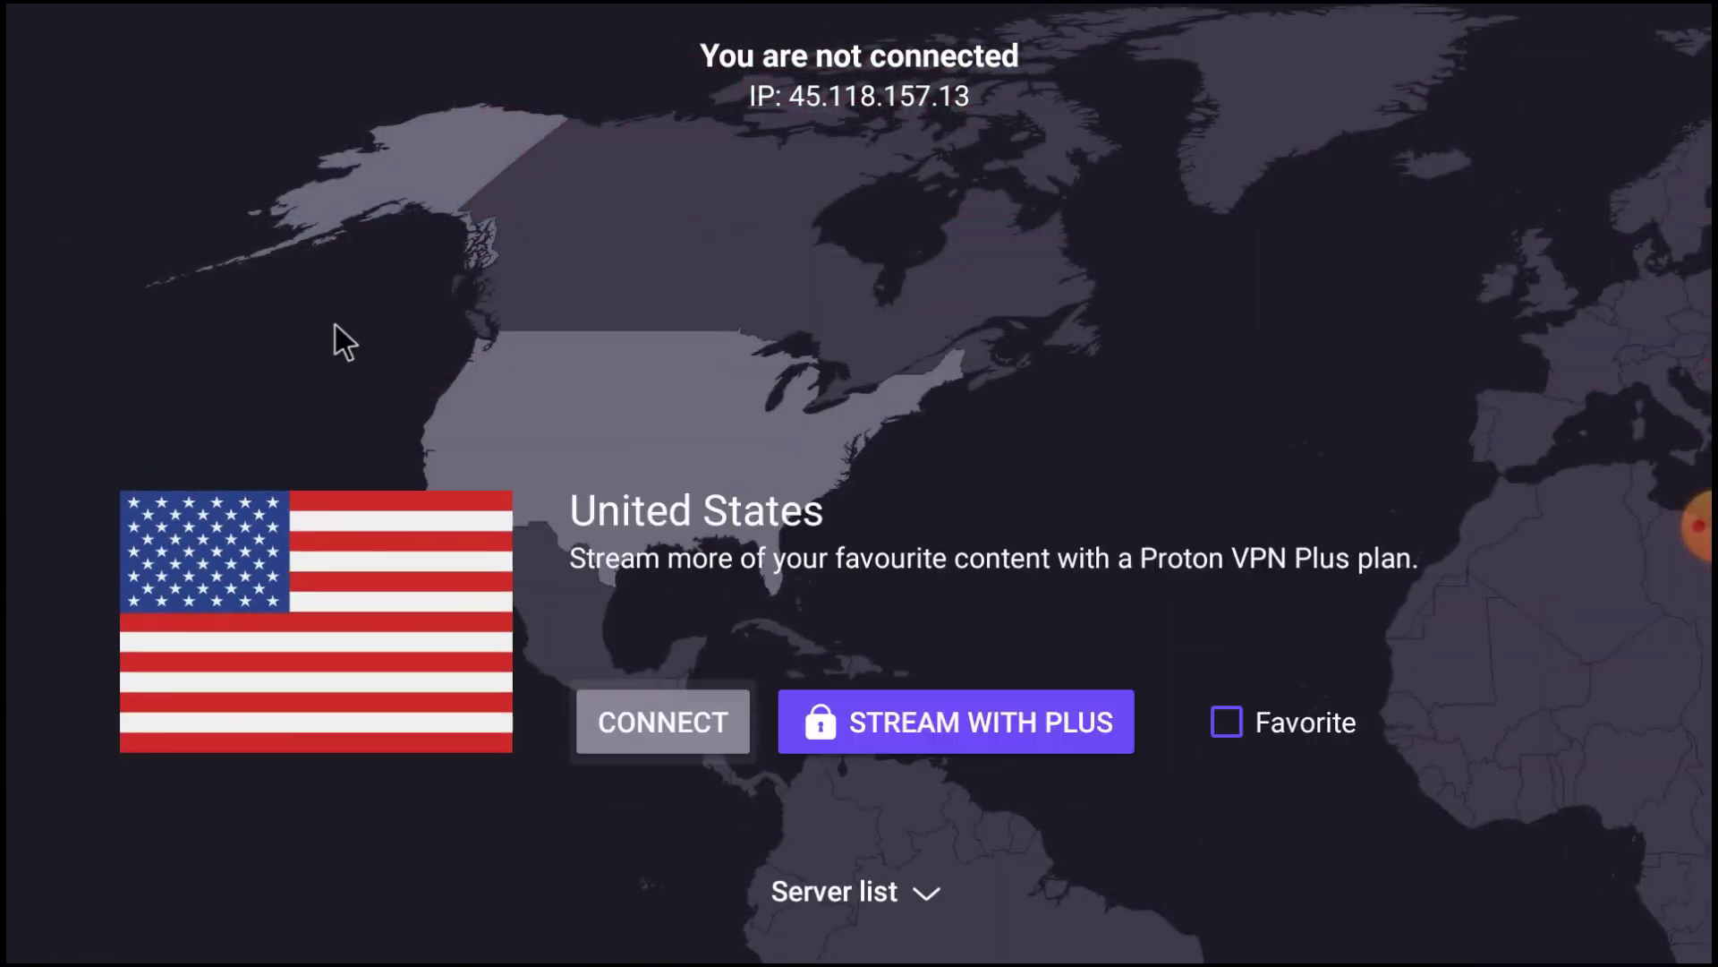
Step: Connect to the United States server, then disconnect once it is connected
left_click(640, 727)
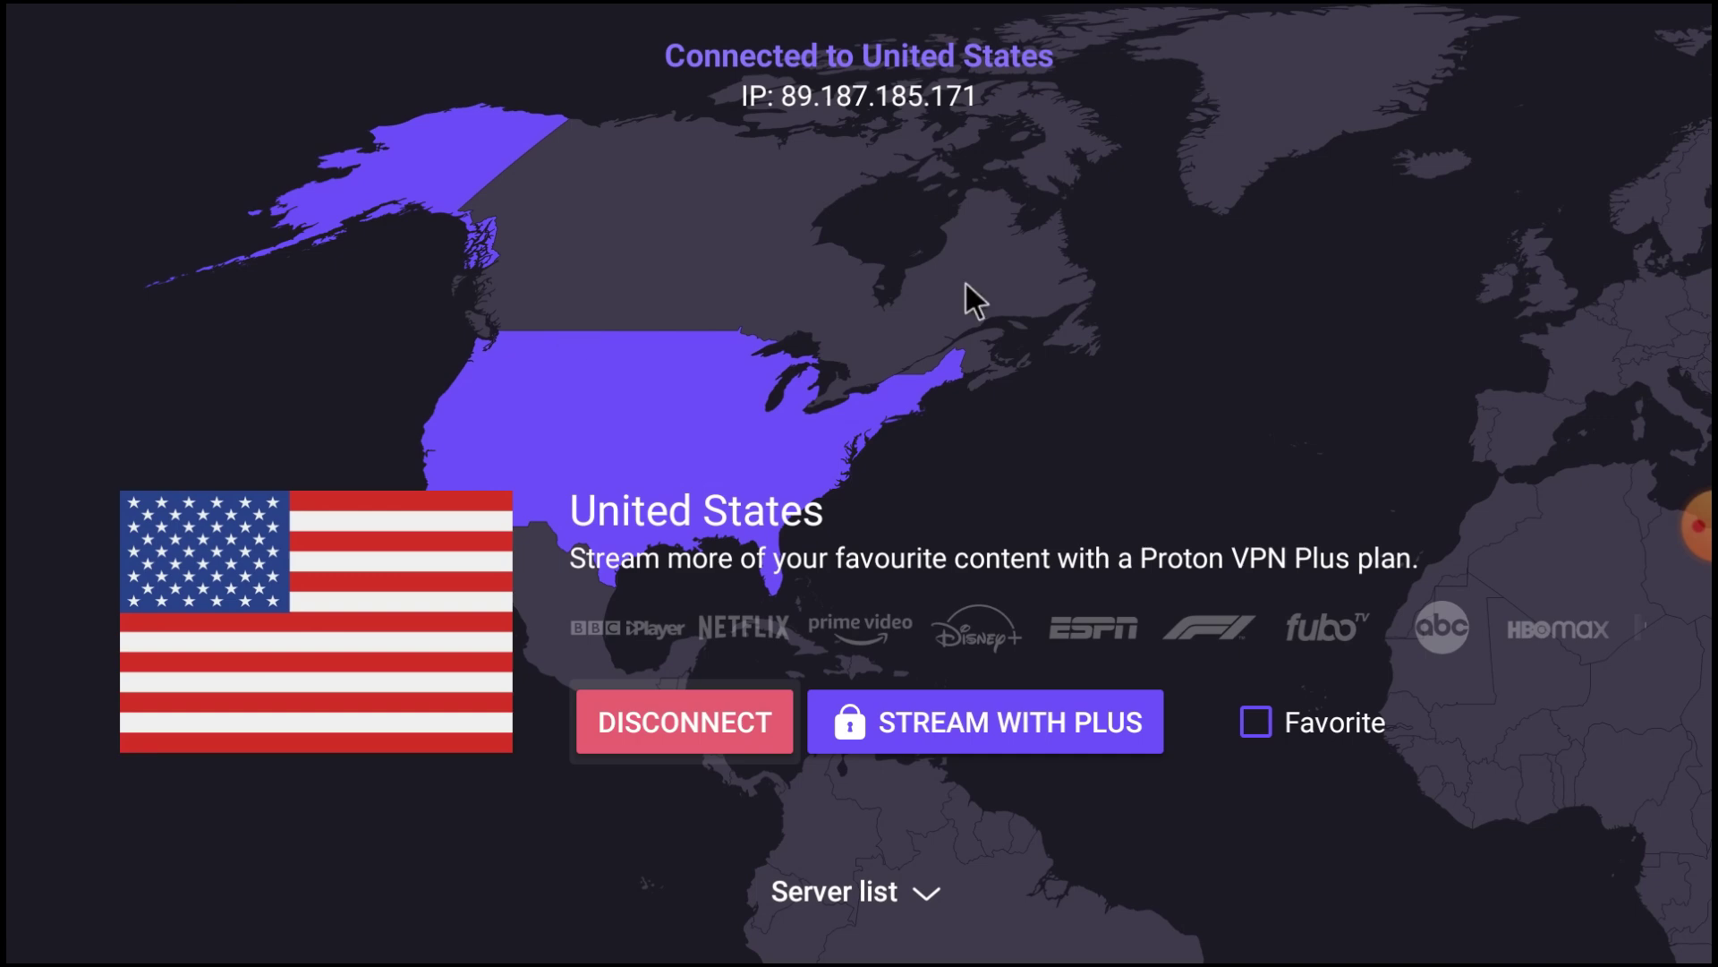
left_click(688, 740)
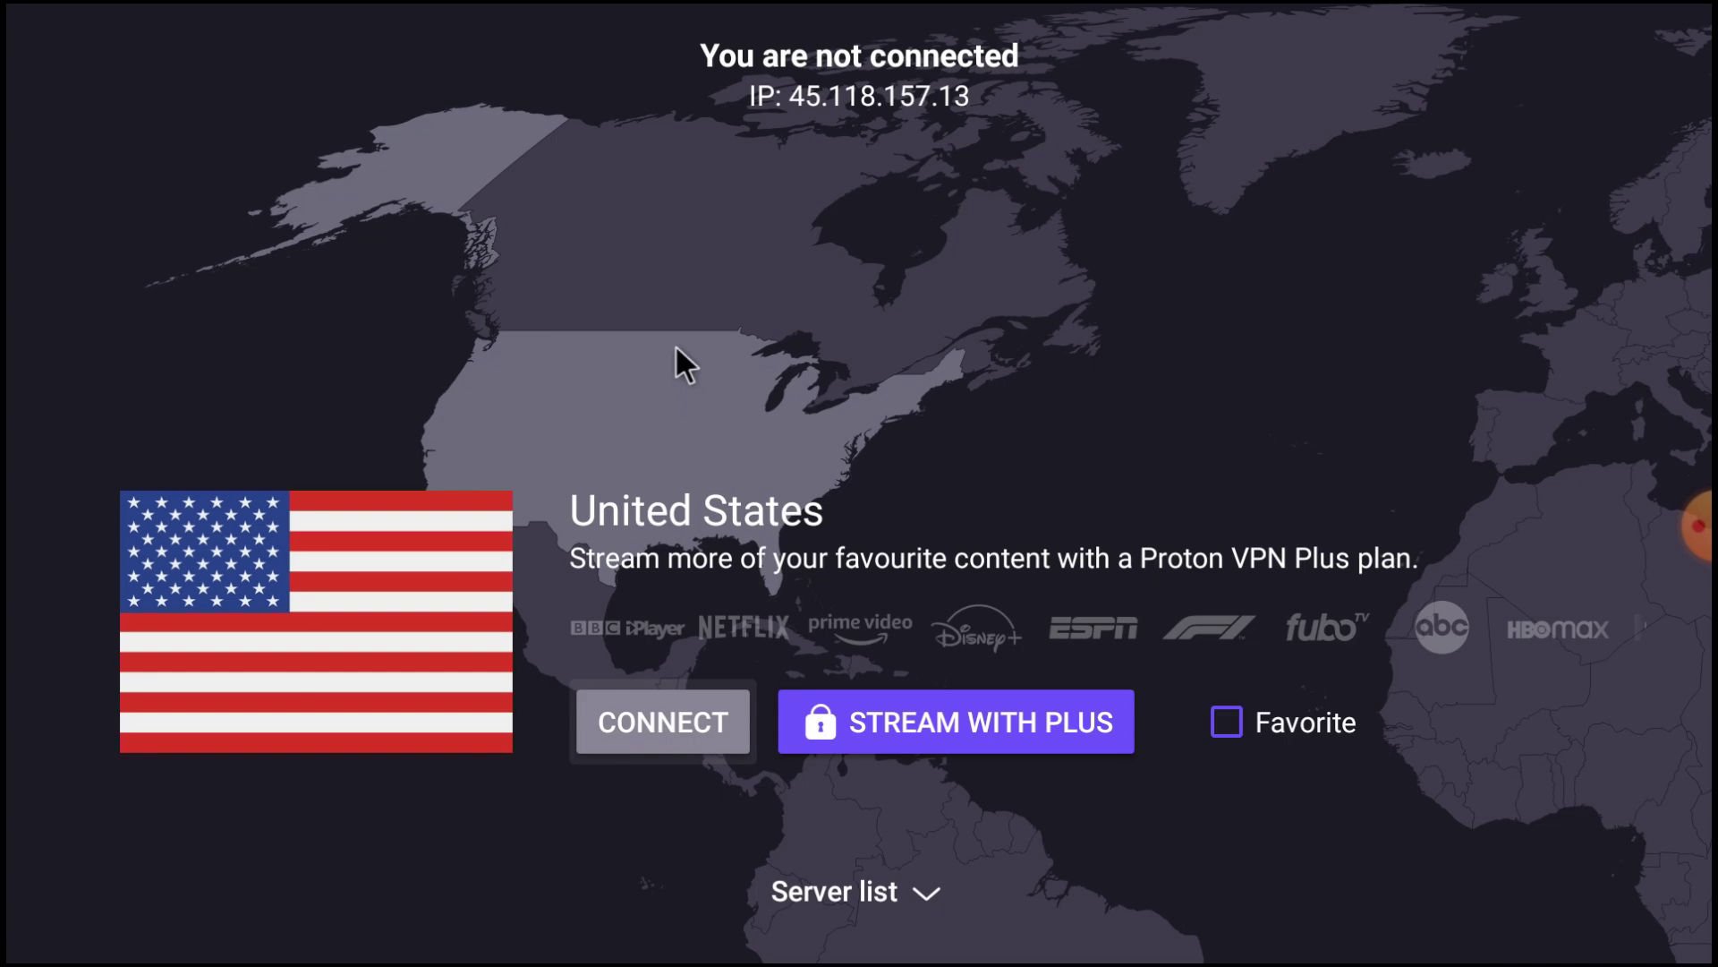
Step: Return to the Google TV home, launch Google Play Store from Apps, and go to Search
key("Down")
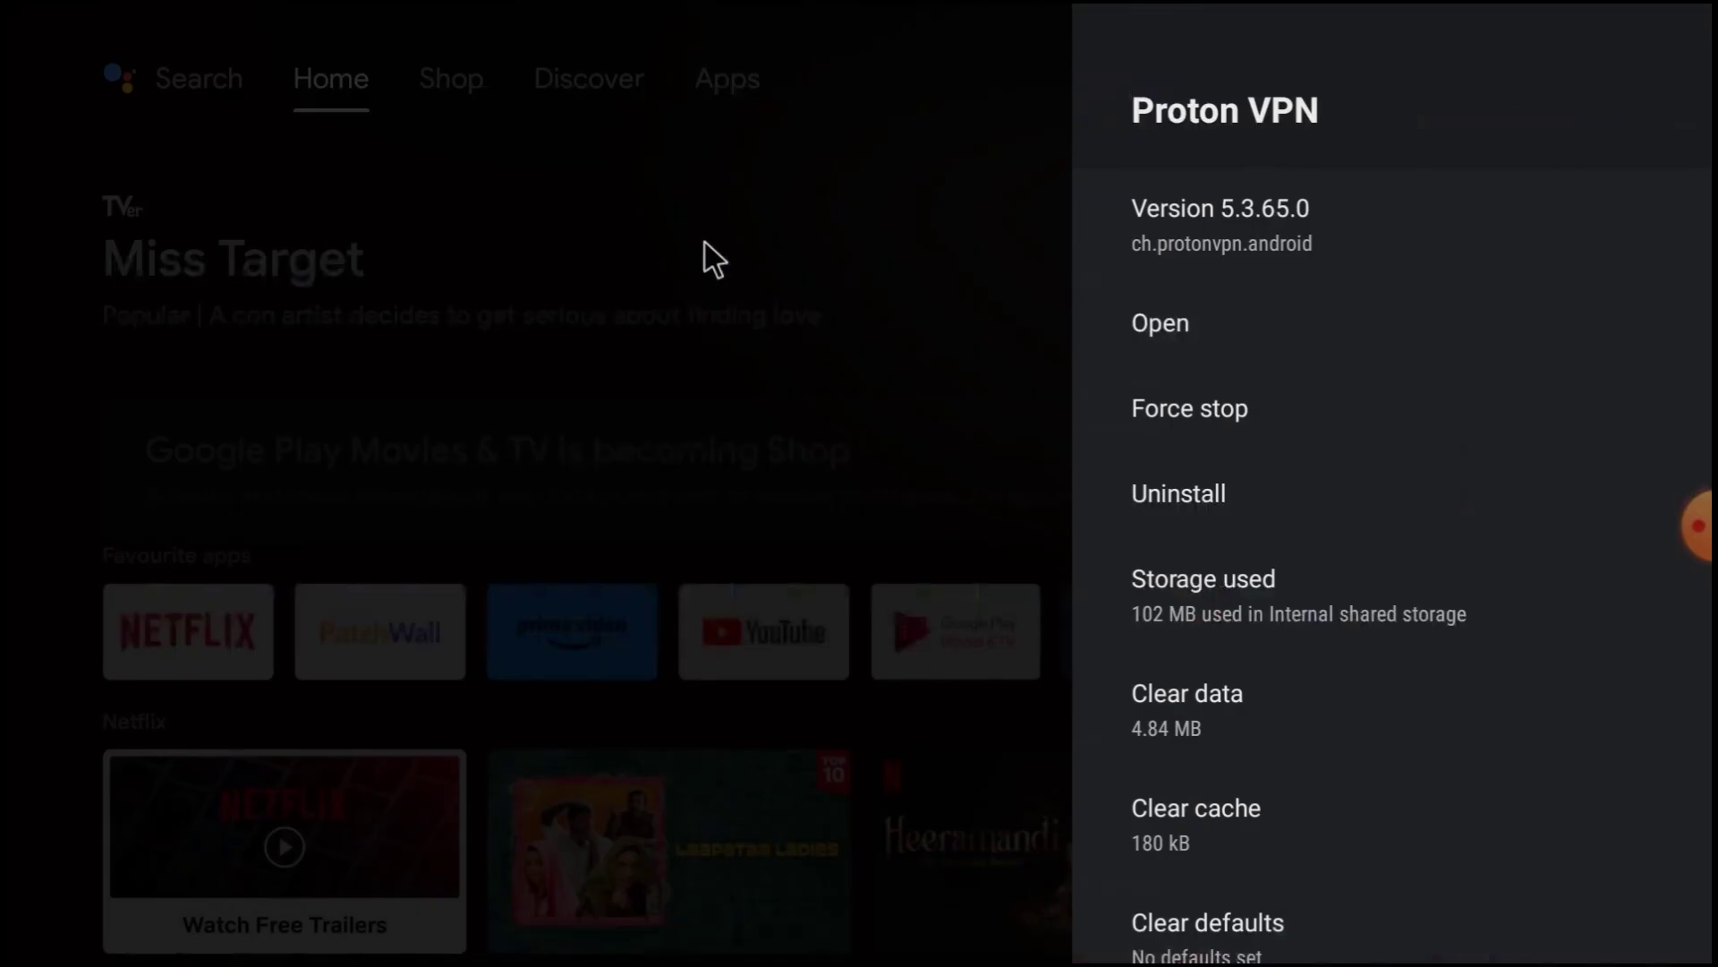
key("Escape")
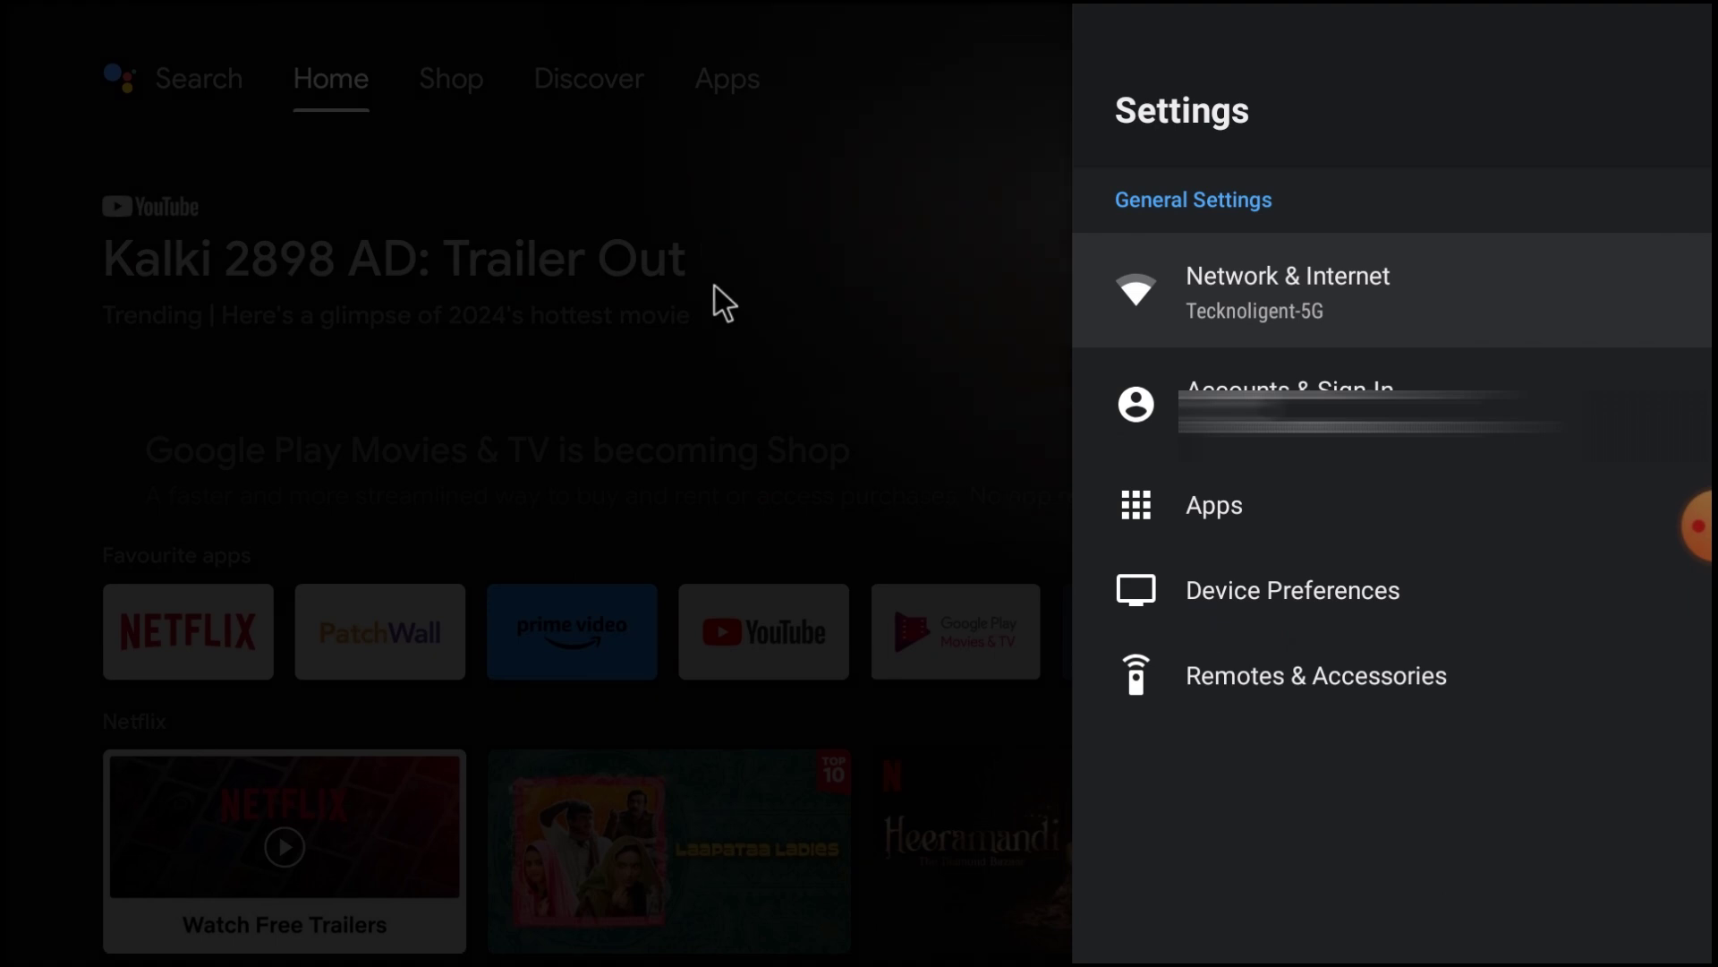
key("Escape")
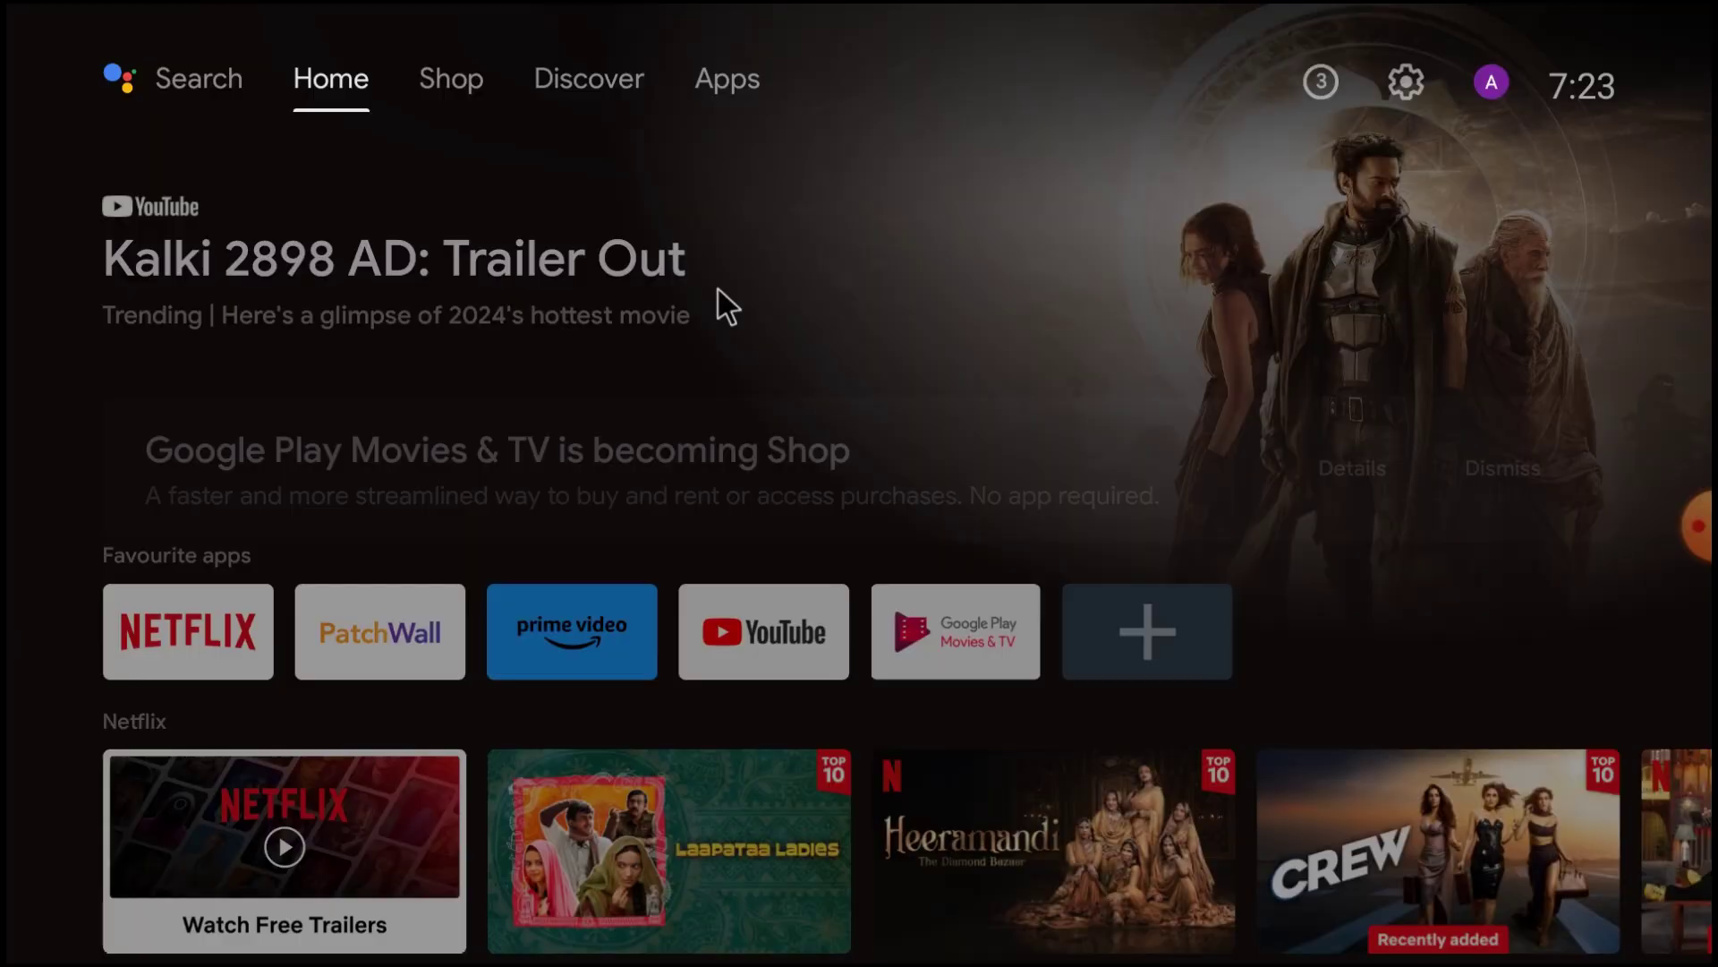
key("Right")
key("Right")
key("Right")
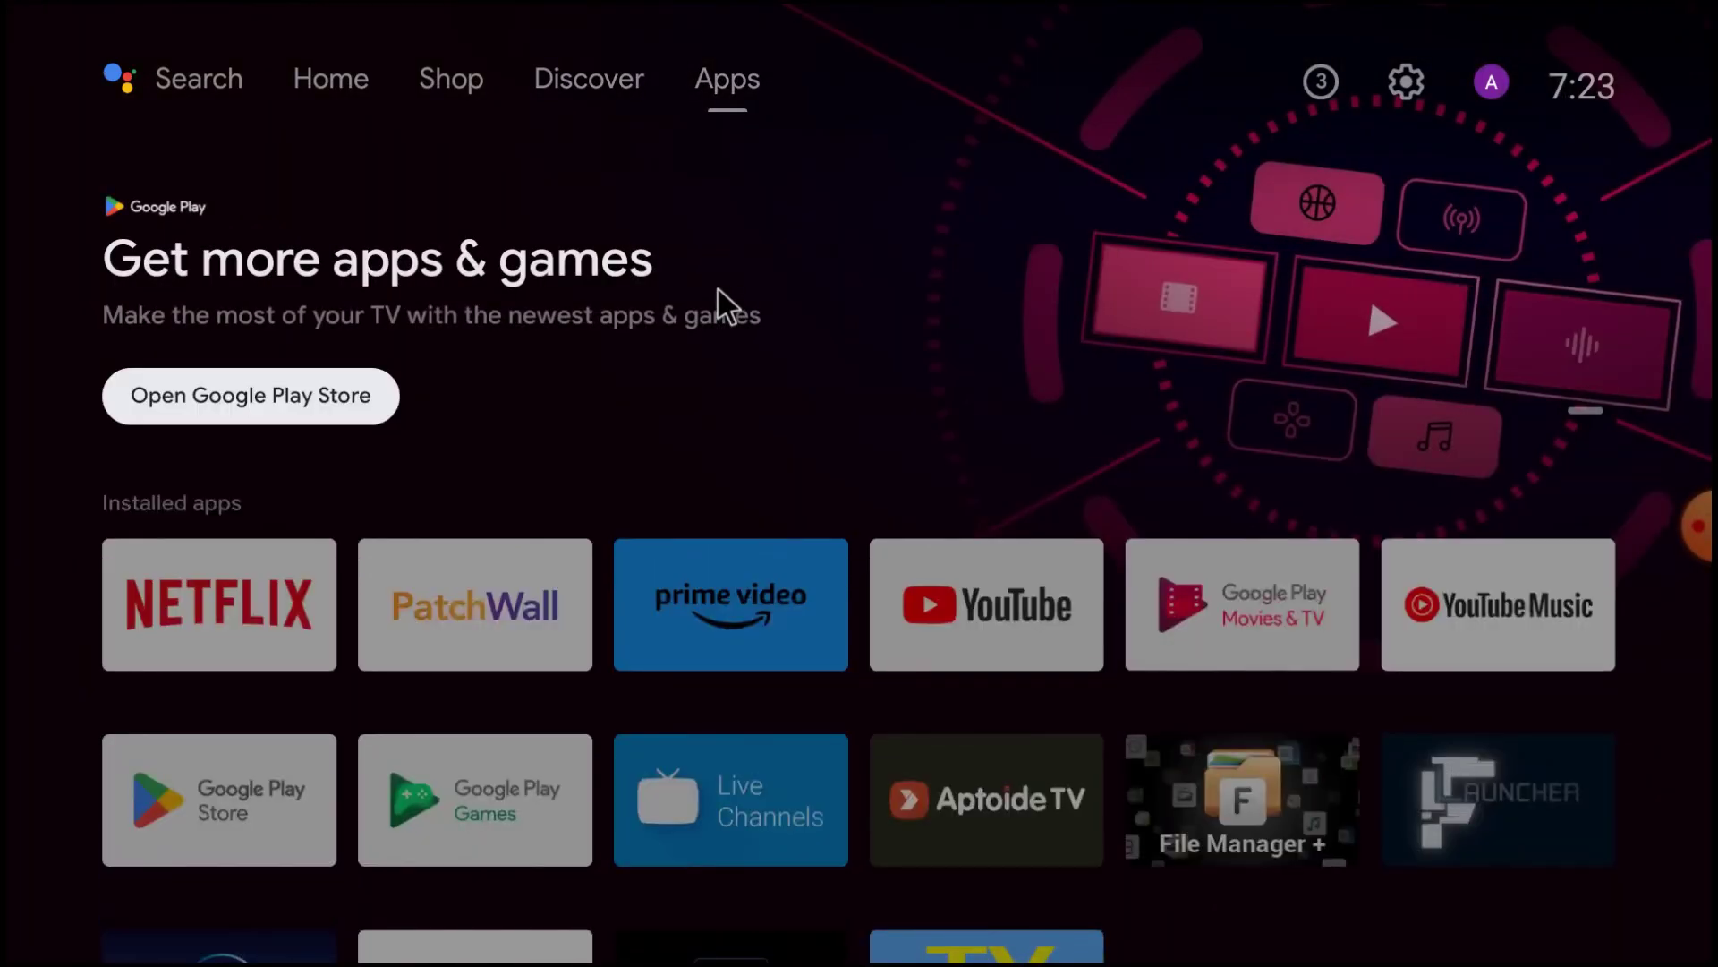
key("Down")
key("Down")
key("Return")
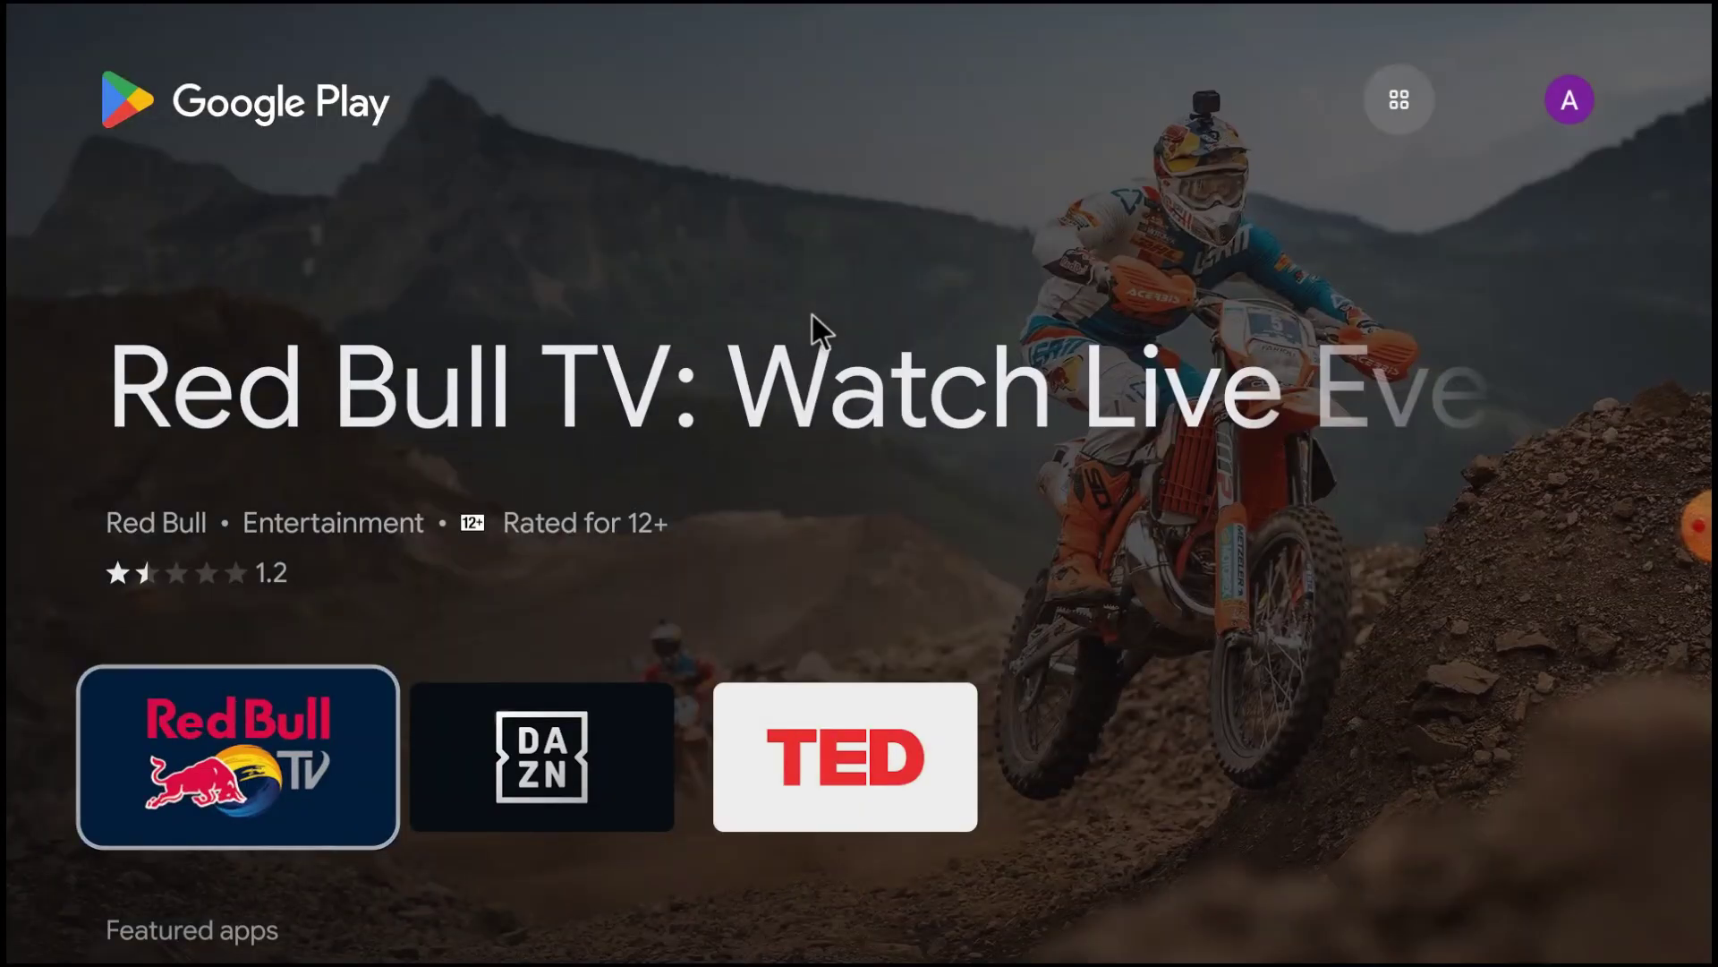
key("Up")
key("Left")
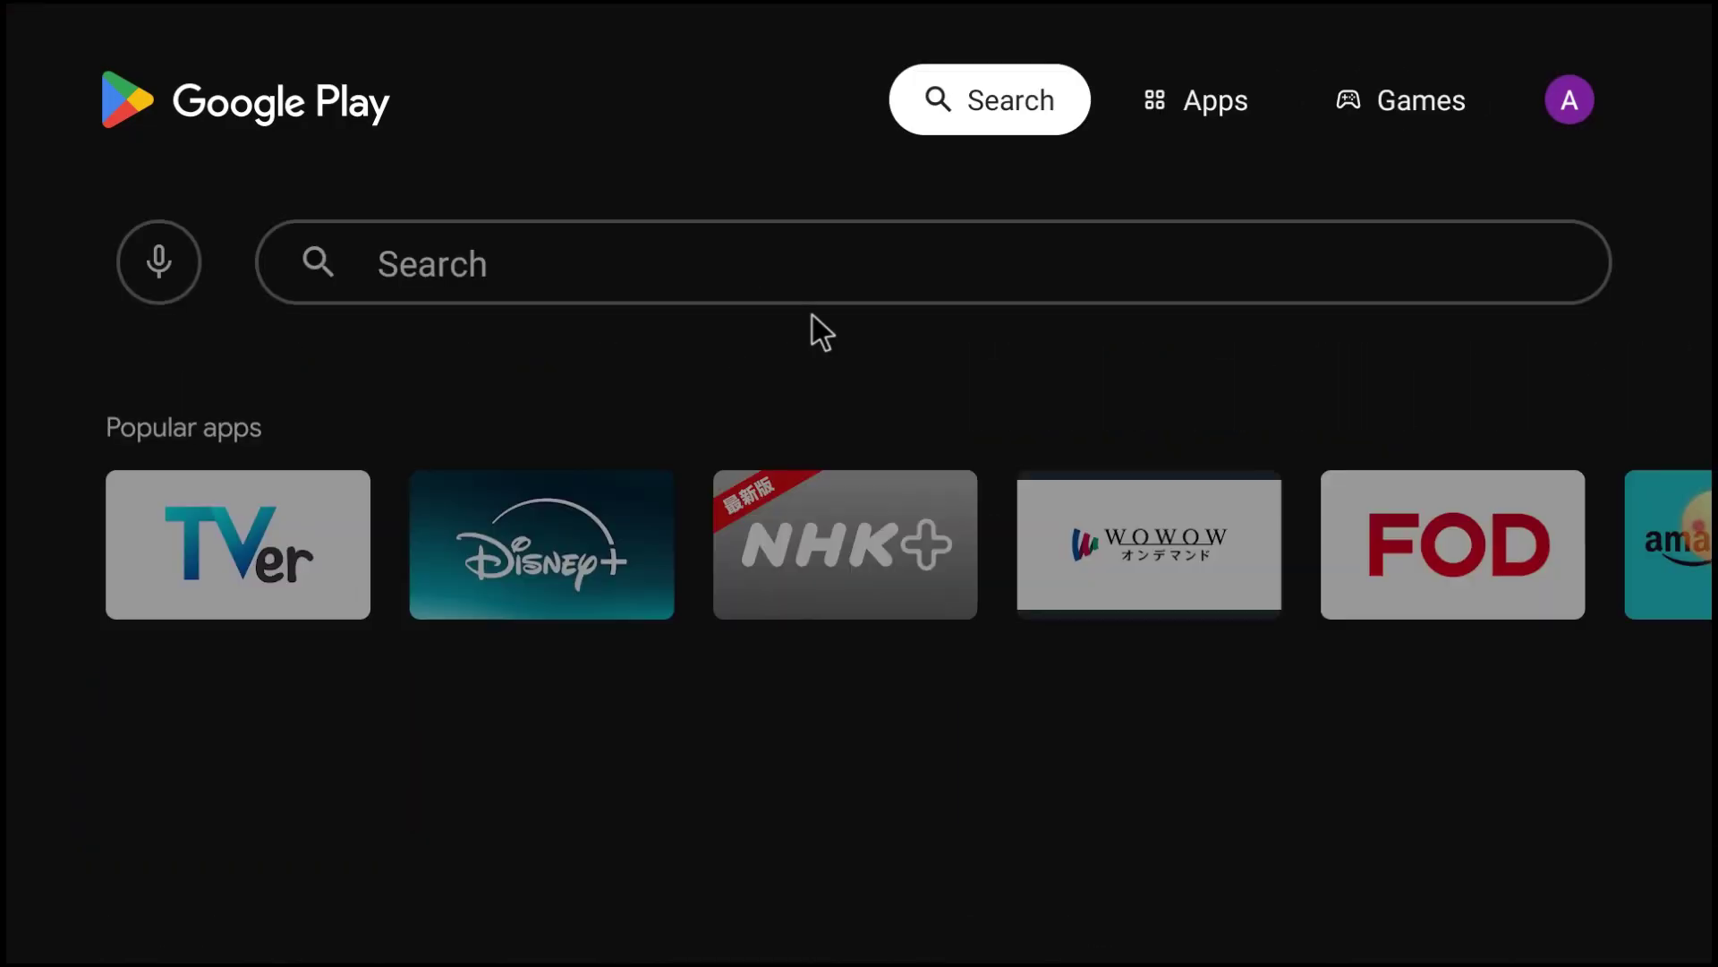
Step: Search the Play Store for 'windsc' and install Windscribe VPN
key("Down")
key("Return")
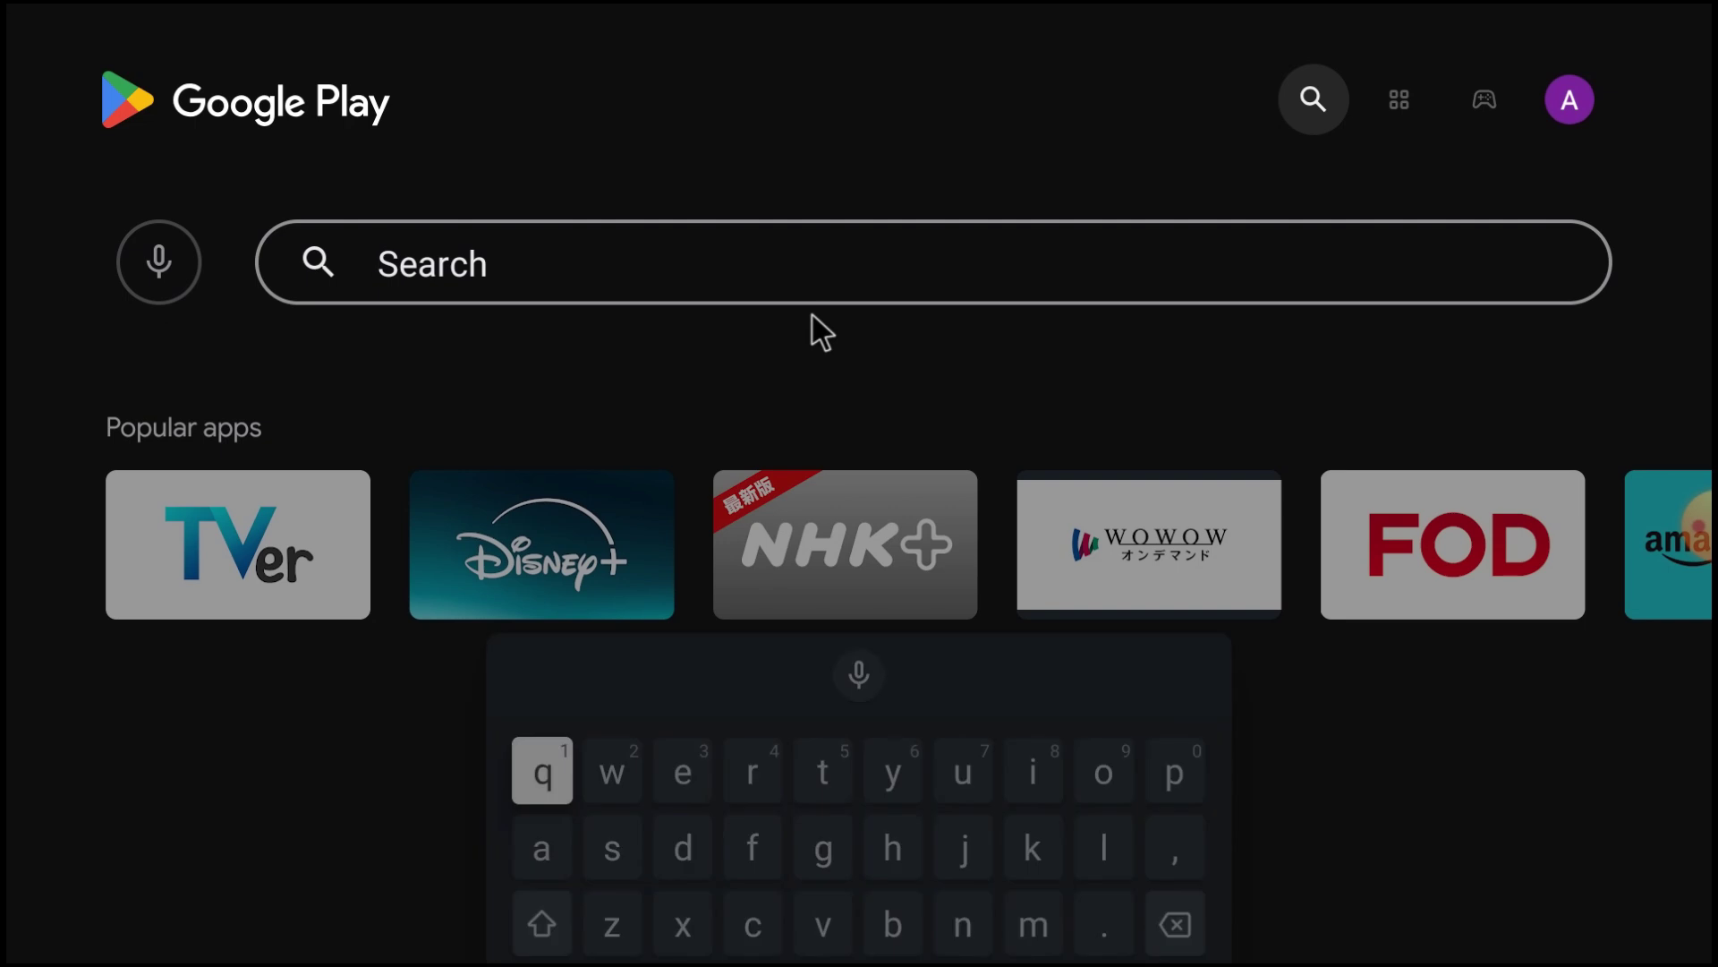
type("w")
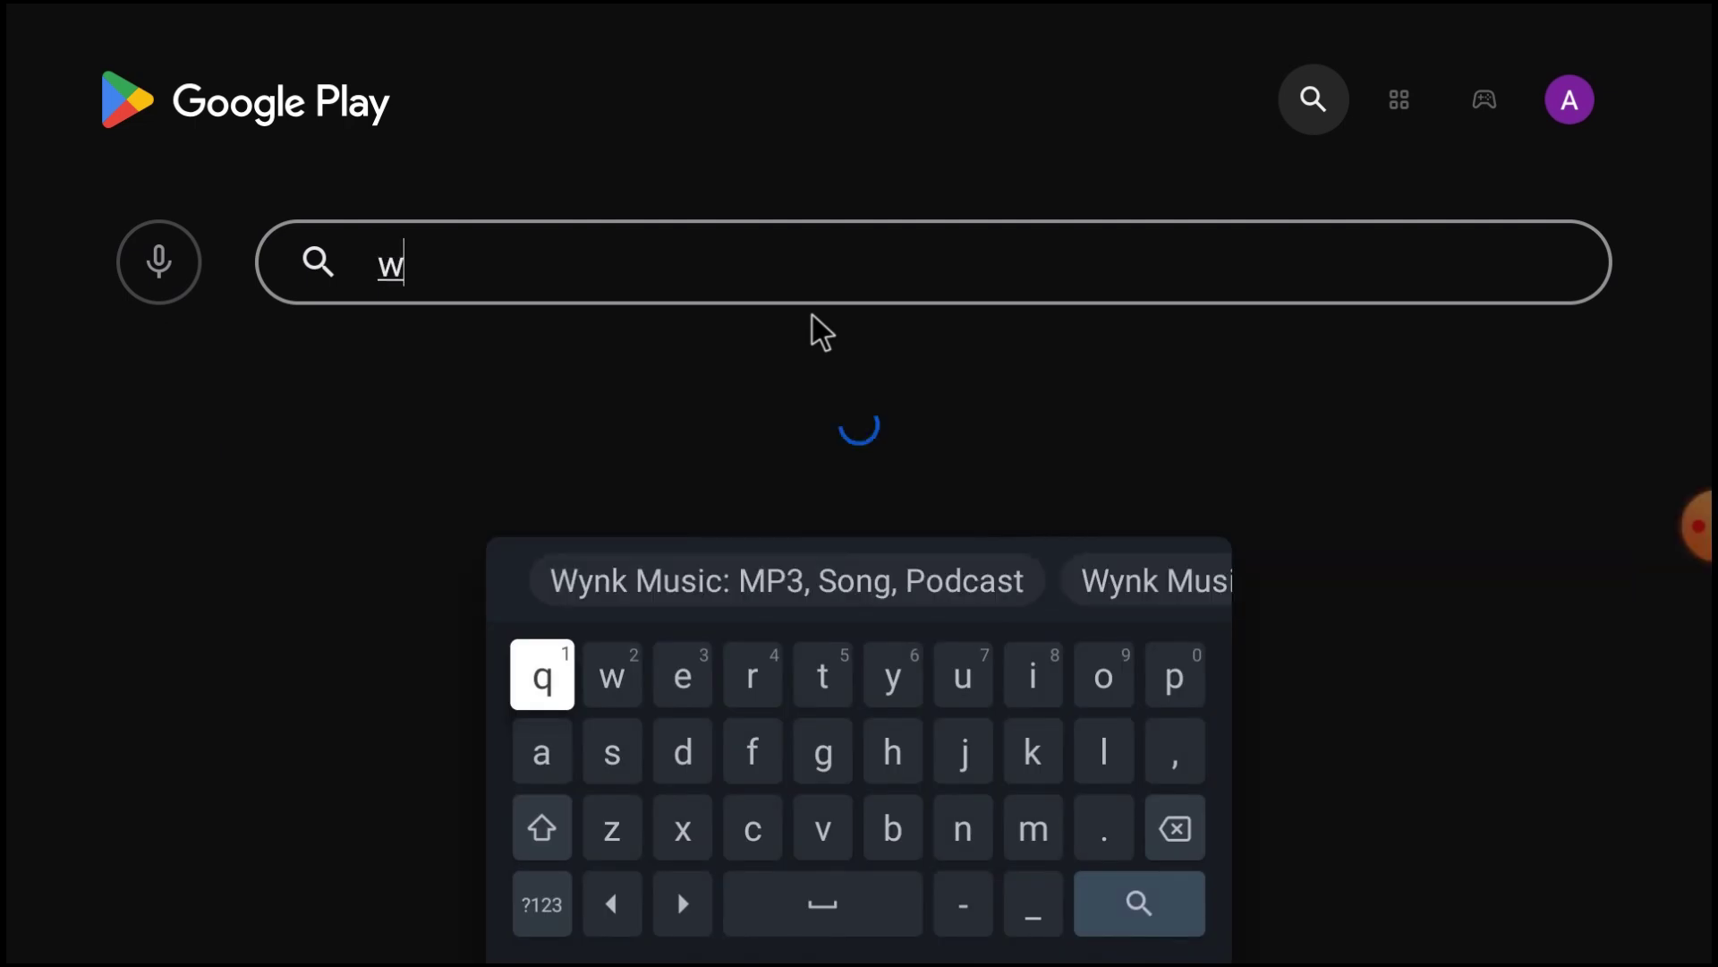
type("indsc")
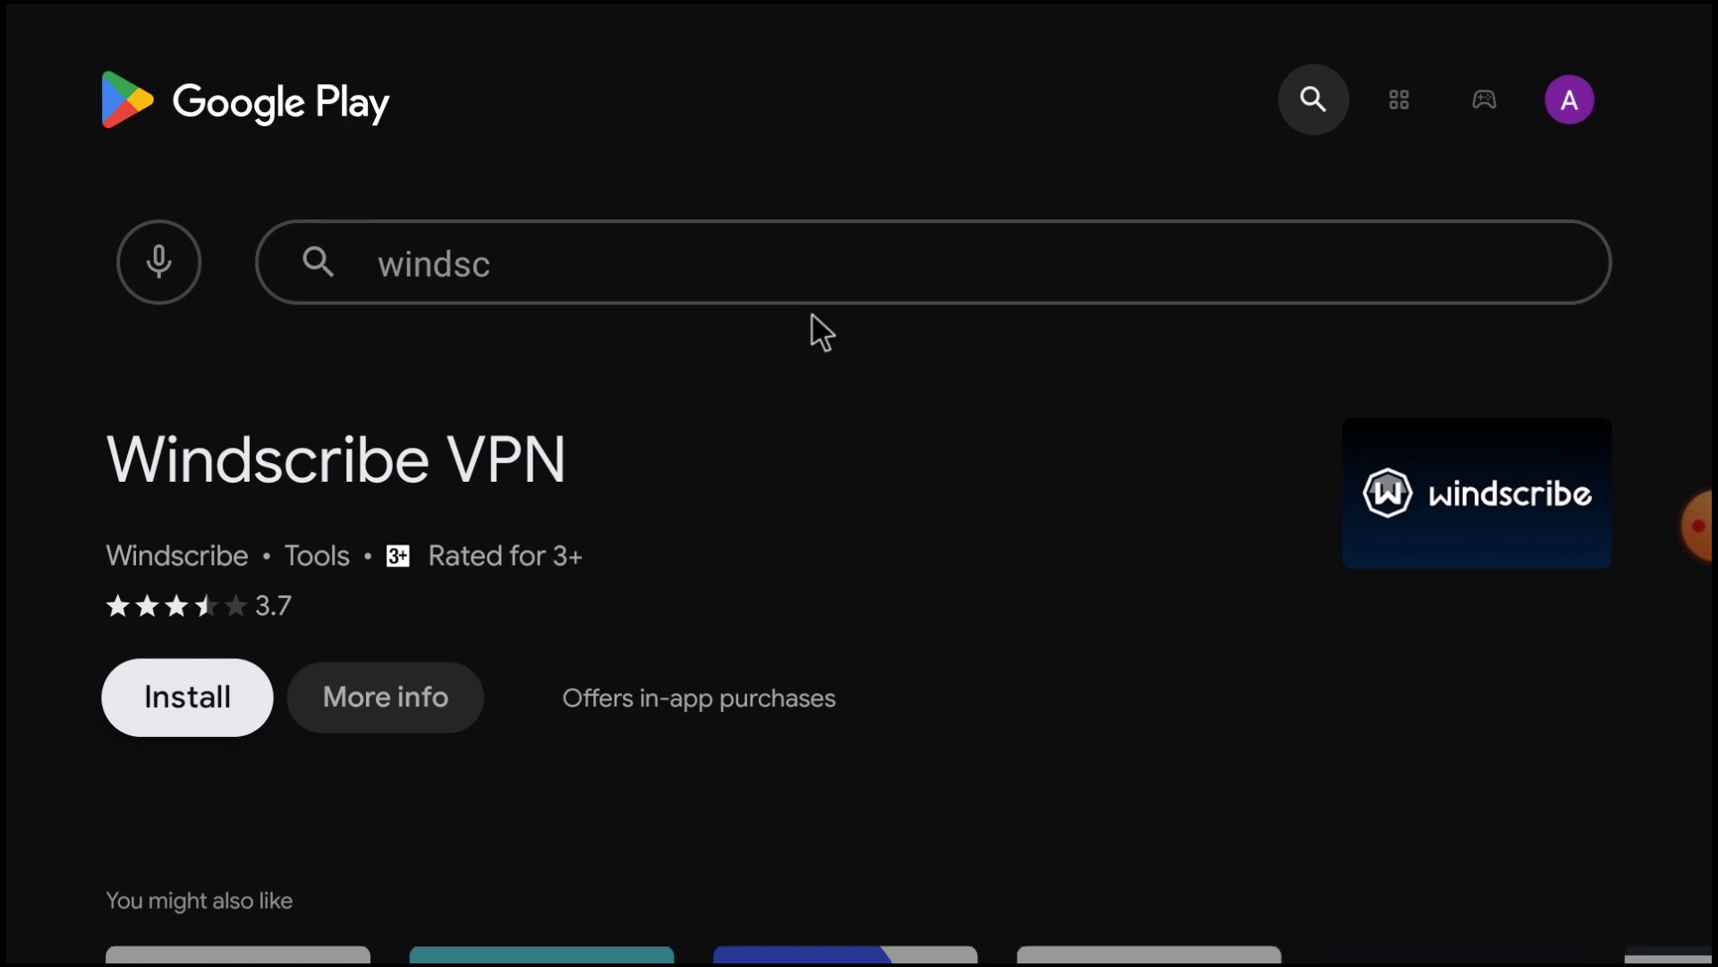
left_click(184, 702)
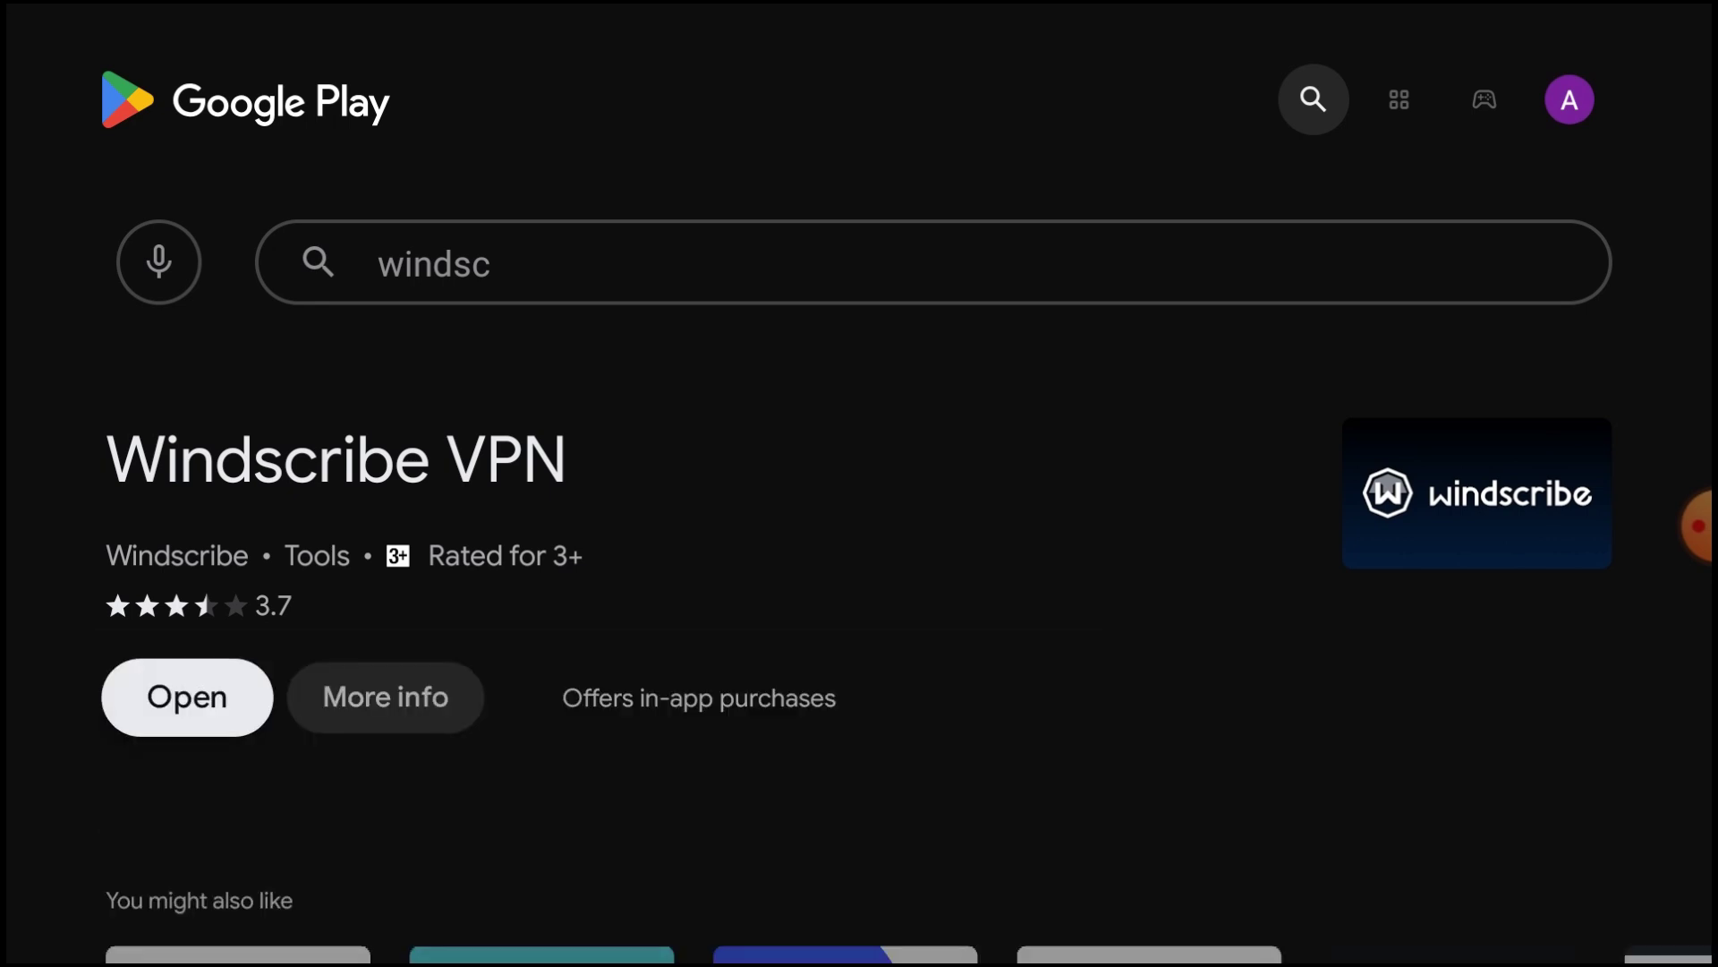
Step: Open Windscribe VPN, go to LOGIN, and start entering the account username
left_click(154, 709)
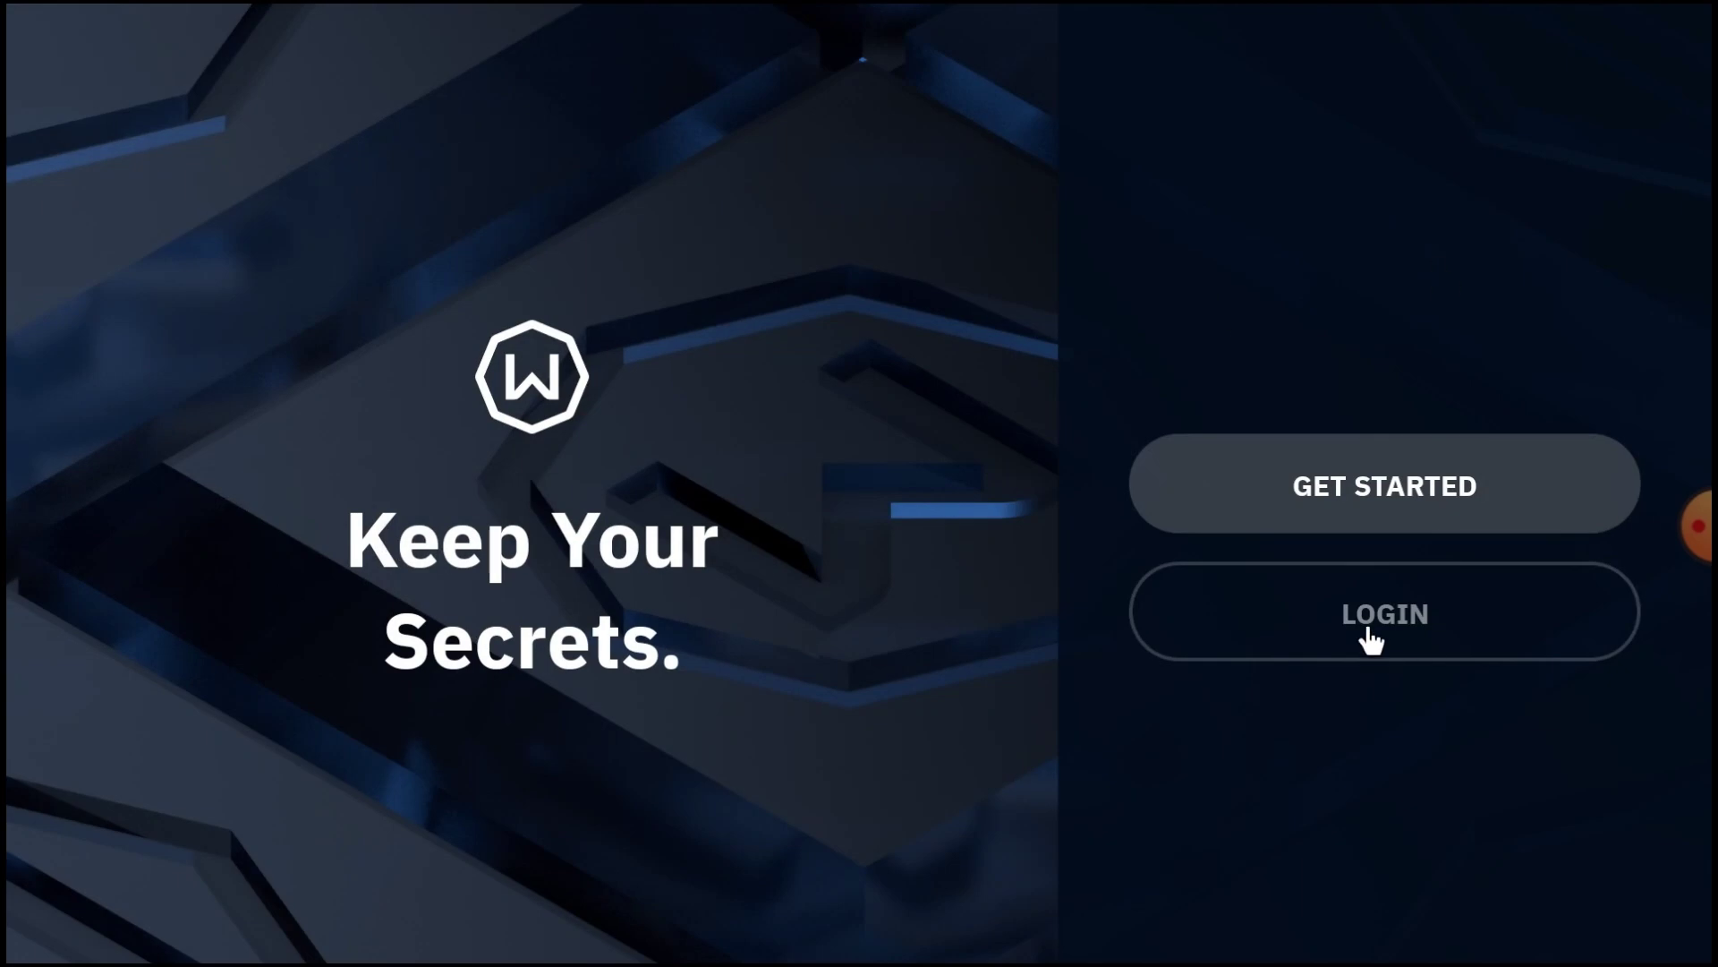
left_click(1371, 631)
left_click(1277, 315)
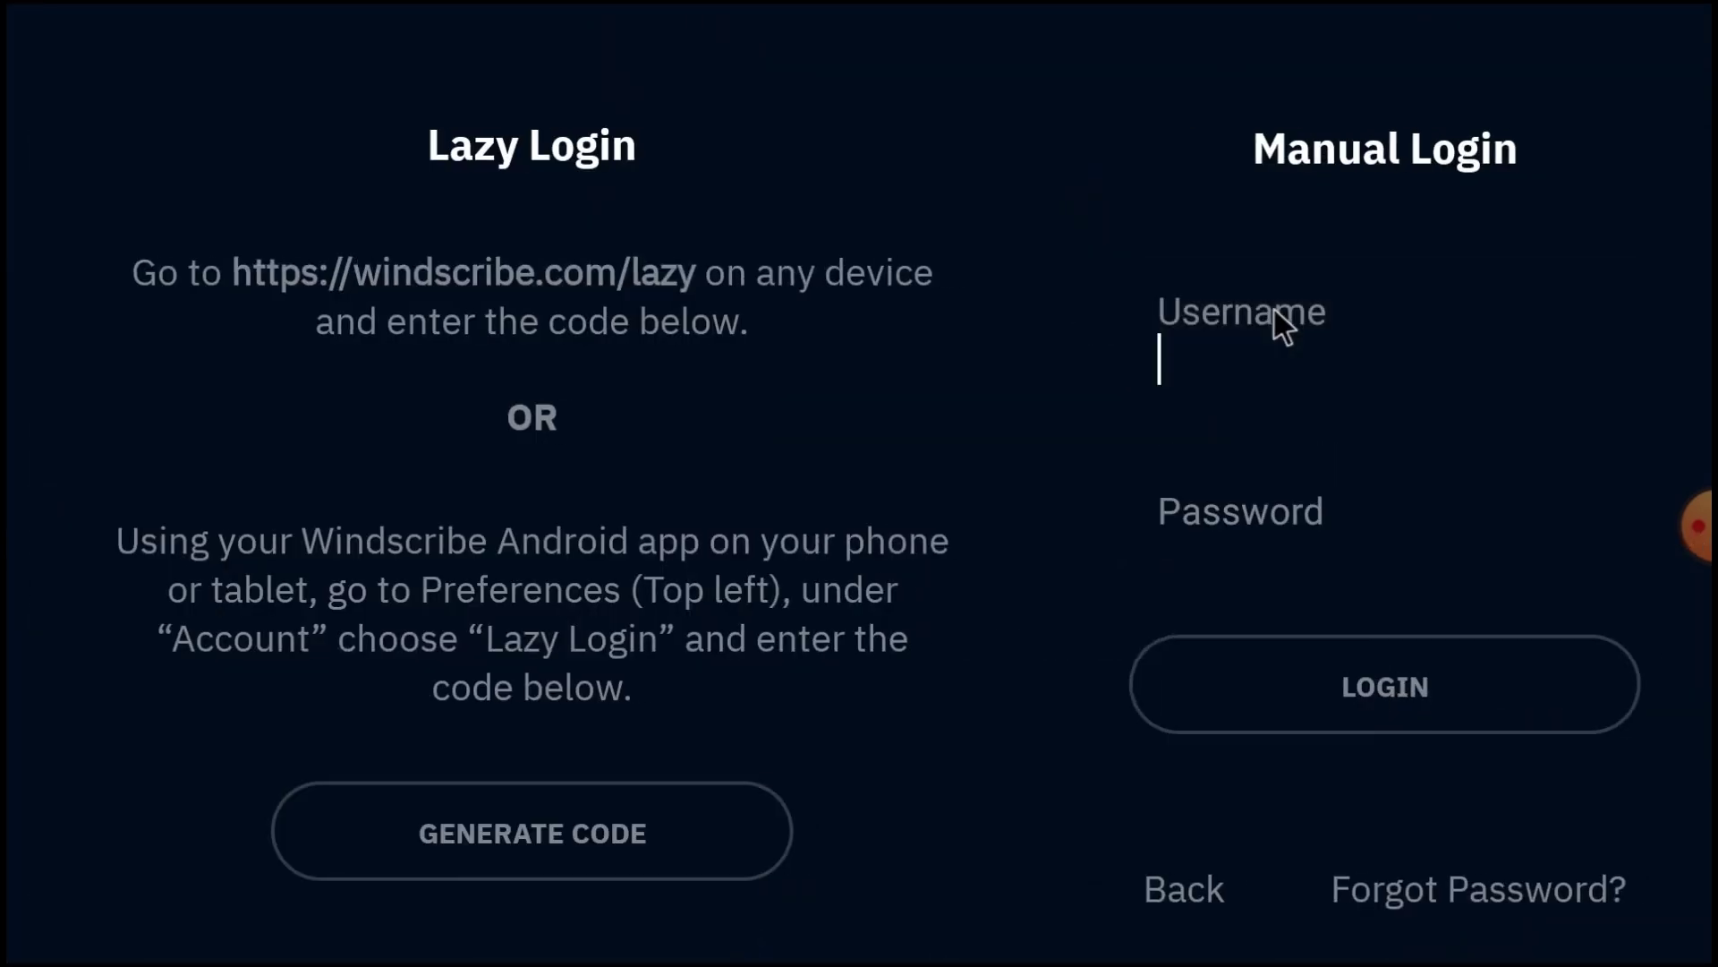
type("aki")
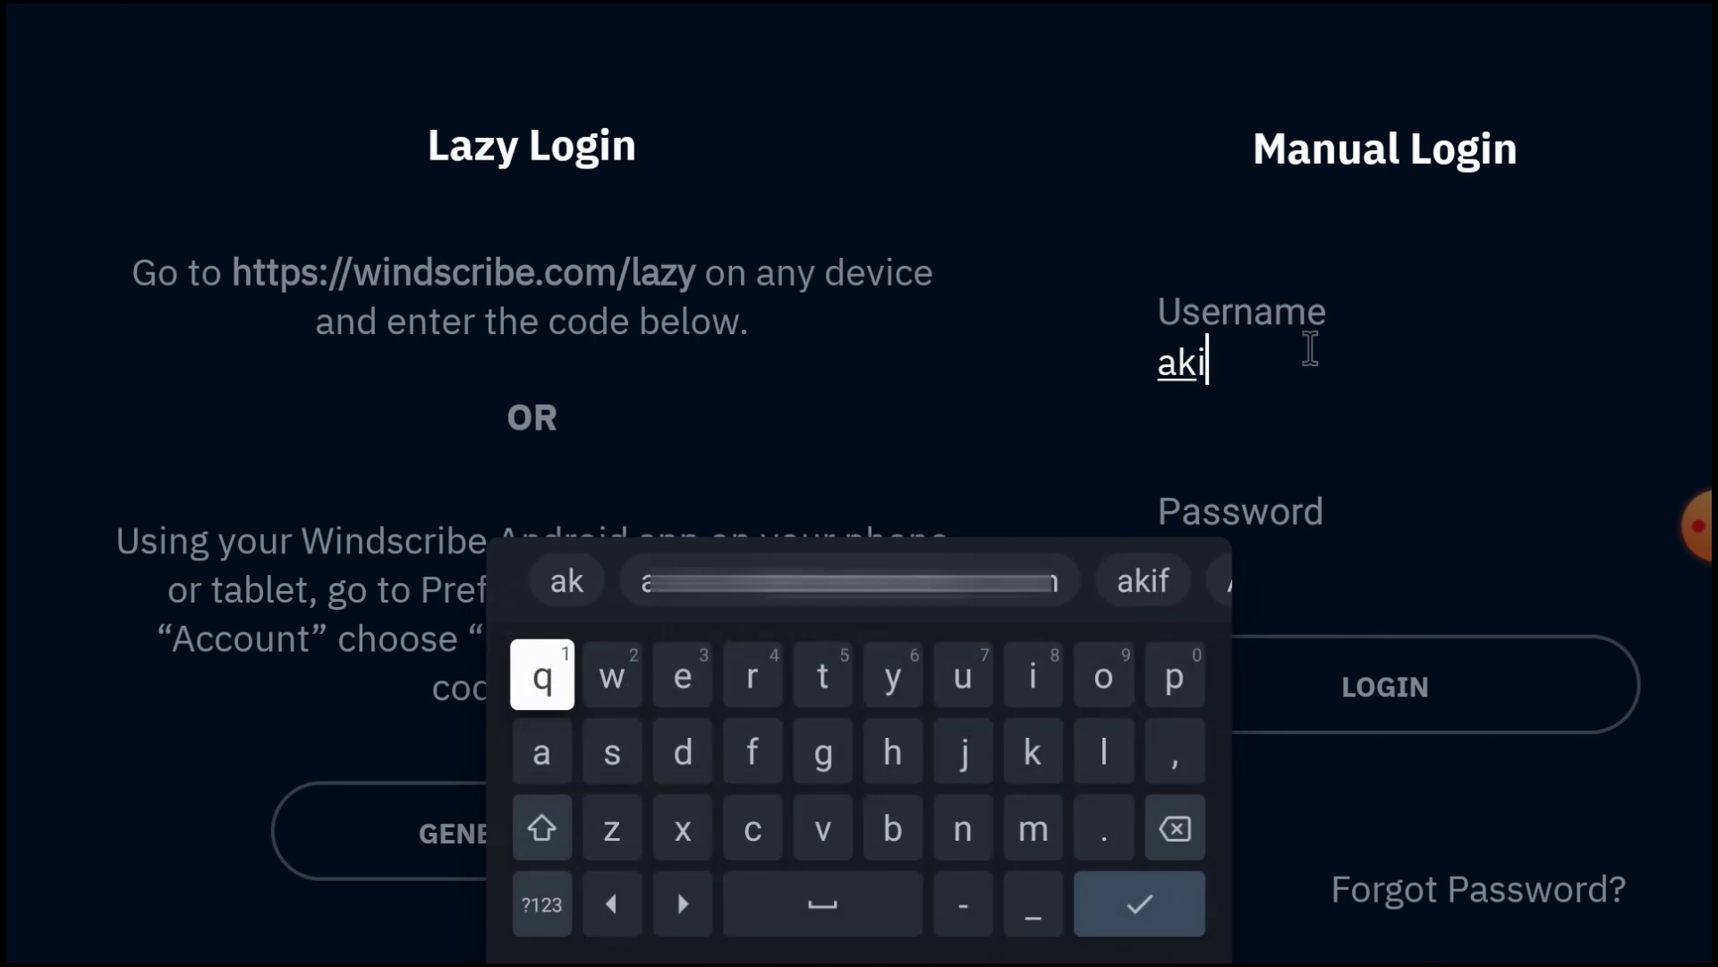